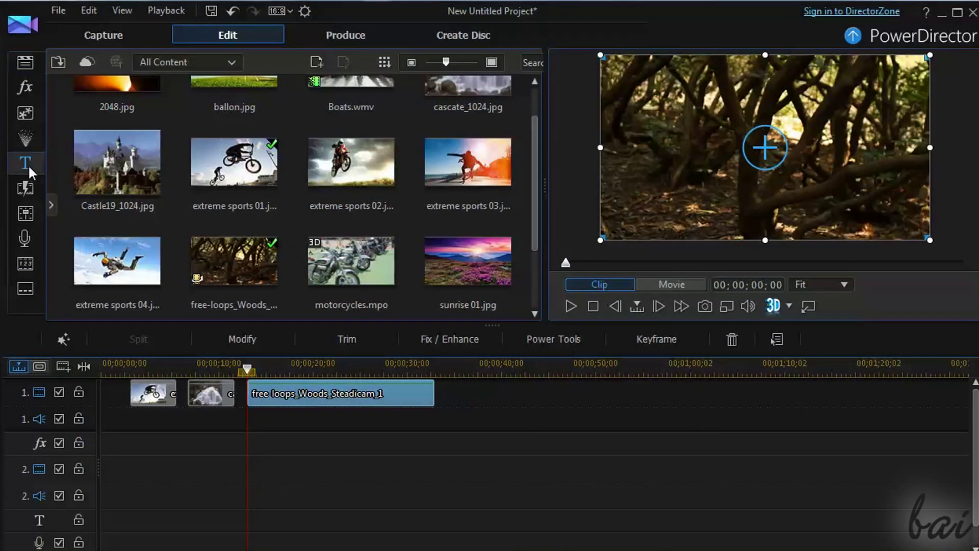
Step: Place the Default 3D title on video track 1 after the woods clip, starting at 00;00;41;02
click(25, 162)
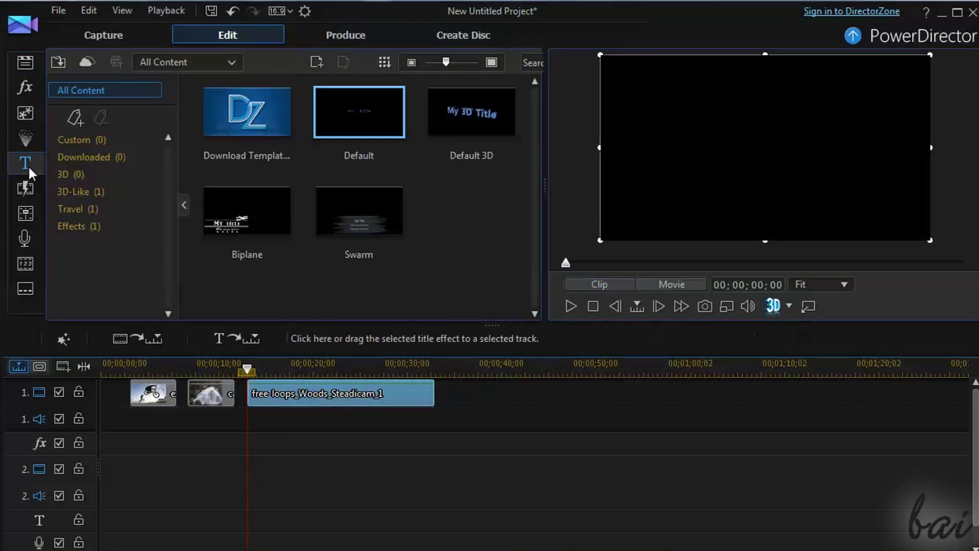
click(471, 114)
drag(471, 123, 489, 407)
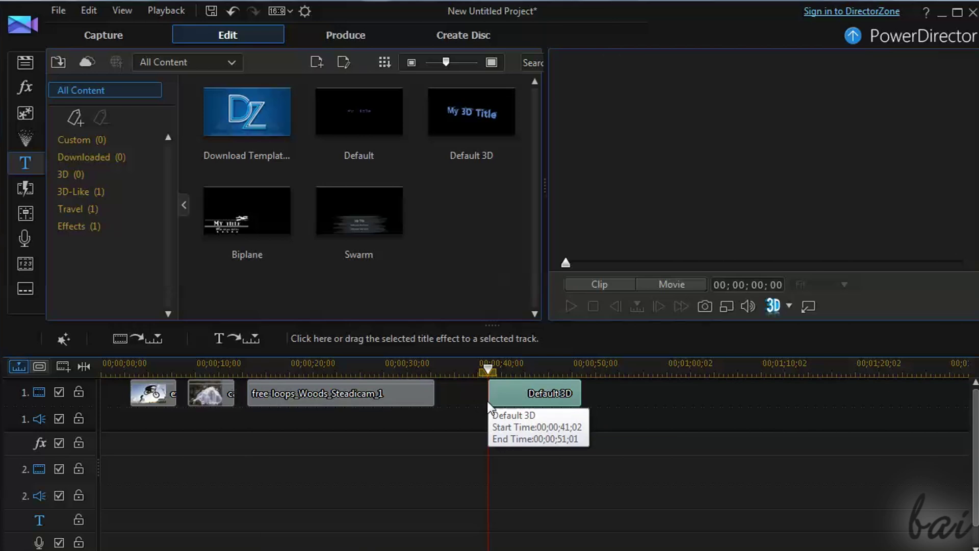
click(26, 63)
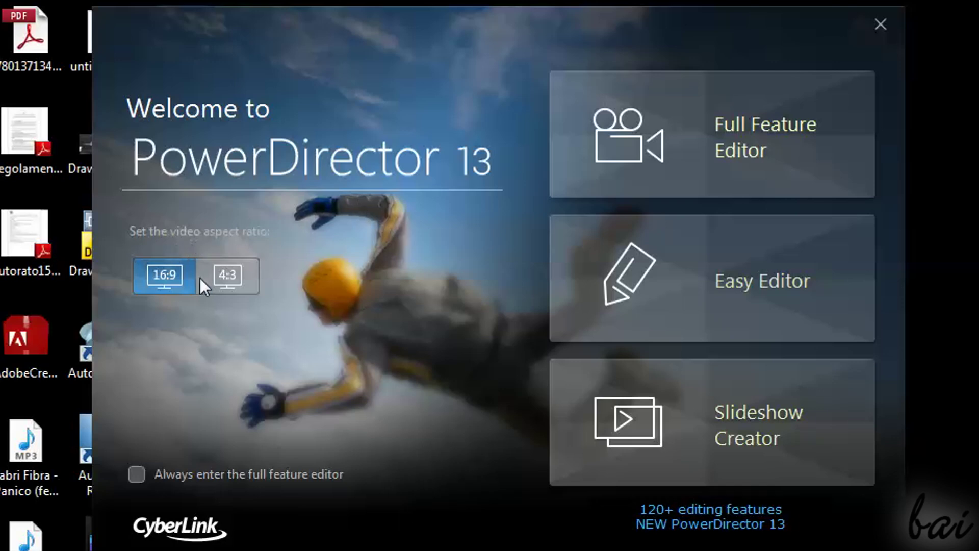
Step: Toggle the aspect ratio between 4:3 and 16:9, leaving 16:9 set, and select the Intro clip
click(228, 273)
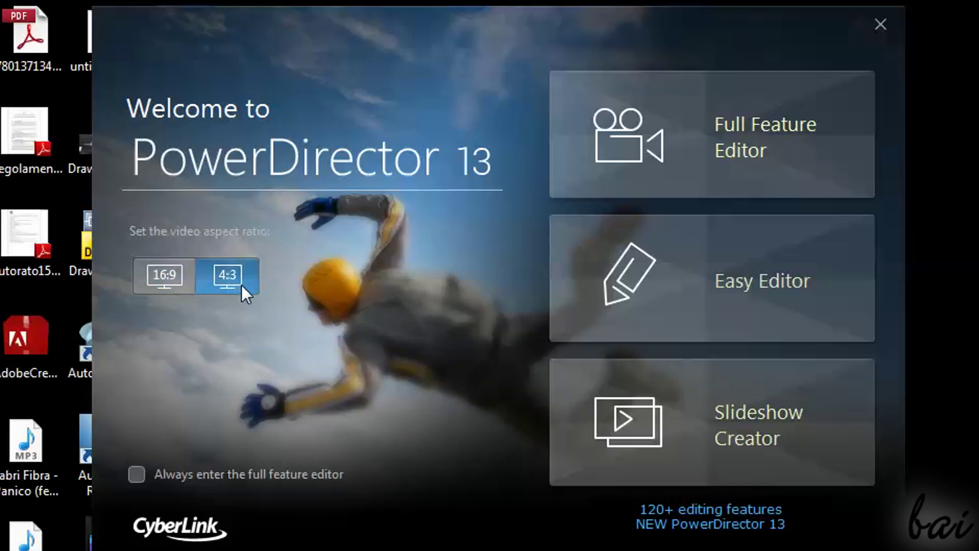
click(181, 286)
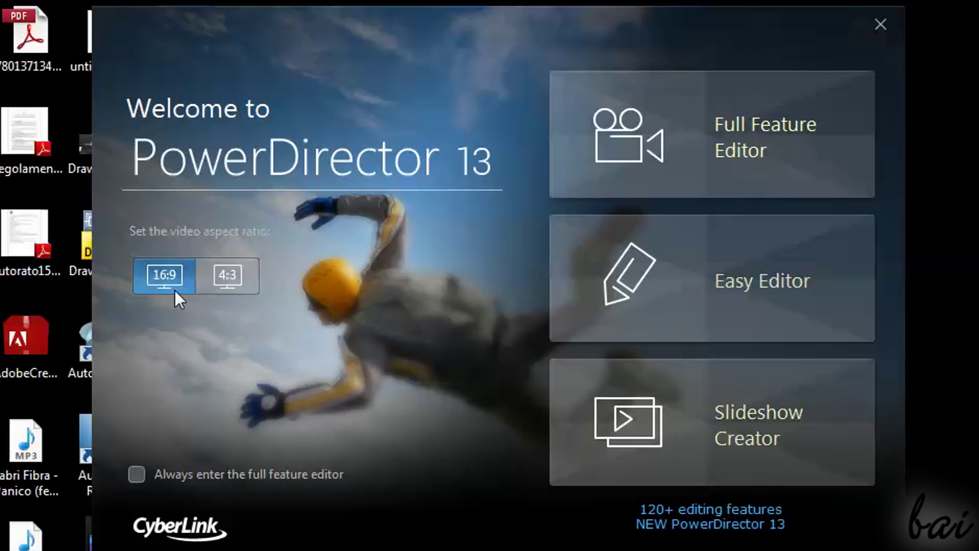
click(219, 286)
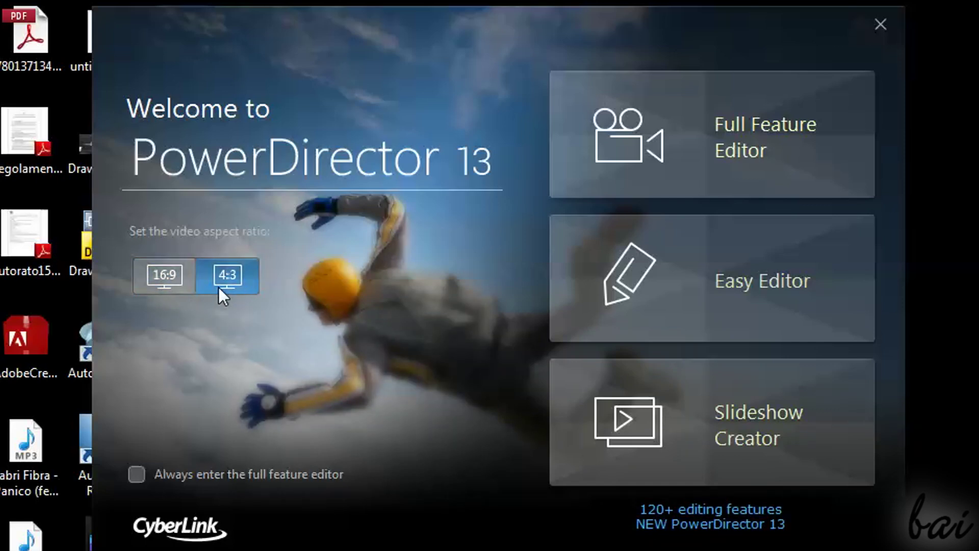
click(165, 288)
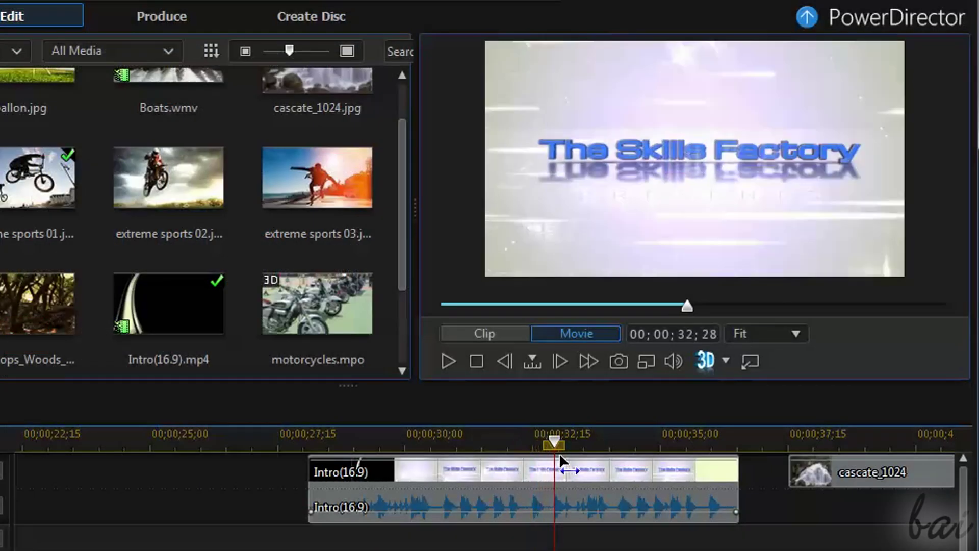
mouse_move(560, 456)
mouse_down()
mouse_move(590, 457)
mouse_move(437, 441)
mouse_move(503, 454)
mouse_up()
click(589, 461)
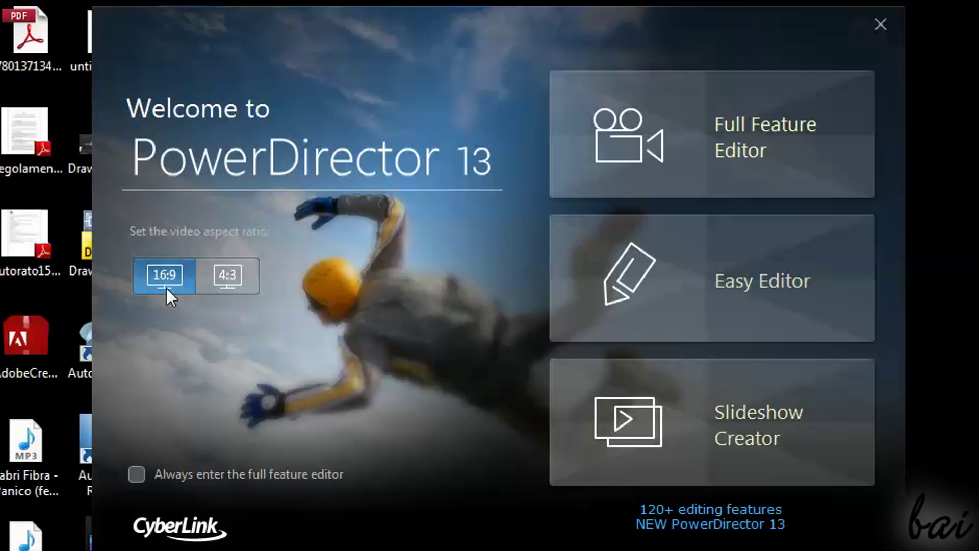
Step: Import 2048.jpg into the Magic Movie Wizard, keep the Action style, and go to Adjustment
click(778, 283)
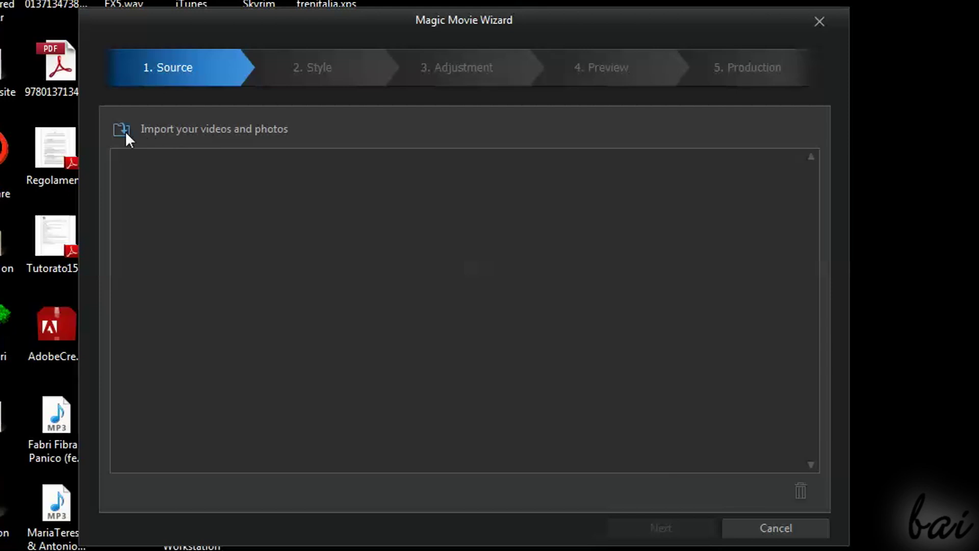
click(125, 131)
click(169, 131)
click(492, 137)
click(501, 409)
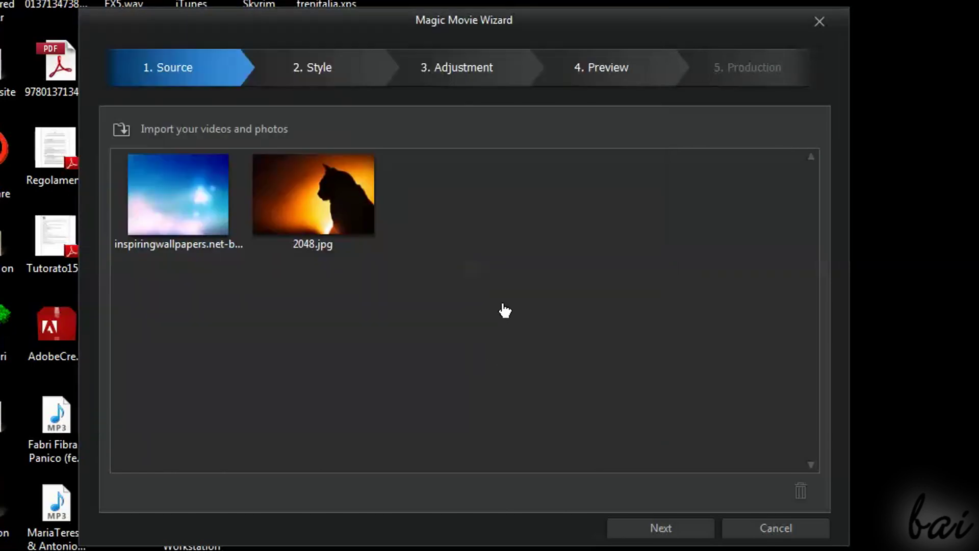
click(644, 528)
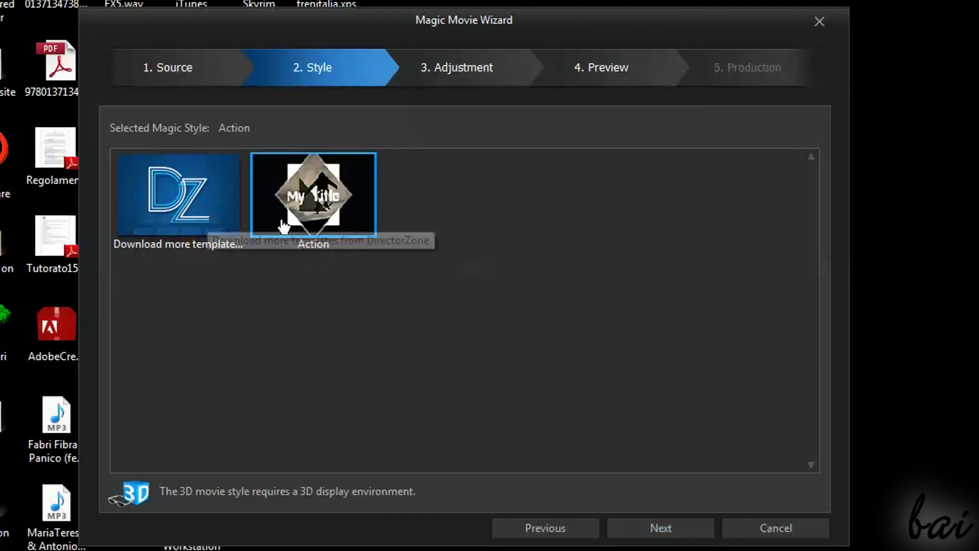
click(430, 74)
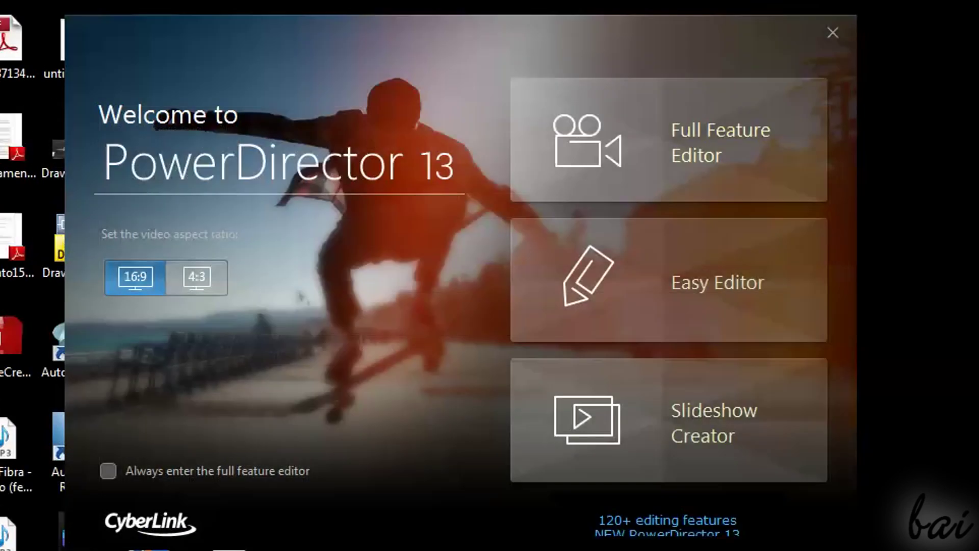
Step: Start the Slideshow Creator and import three photos, including Barriera corallina.jpg and Castle19_1024.jpg
click(623, 429)
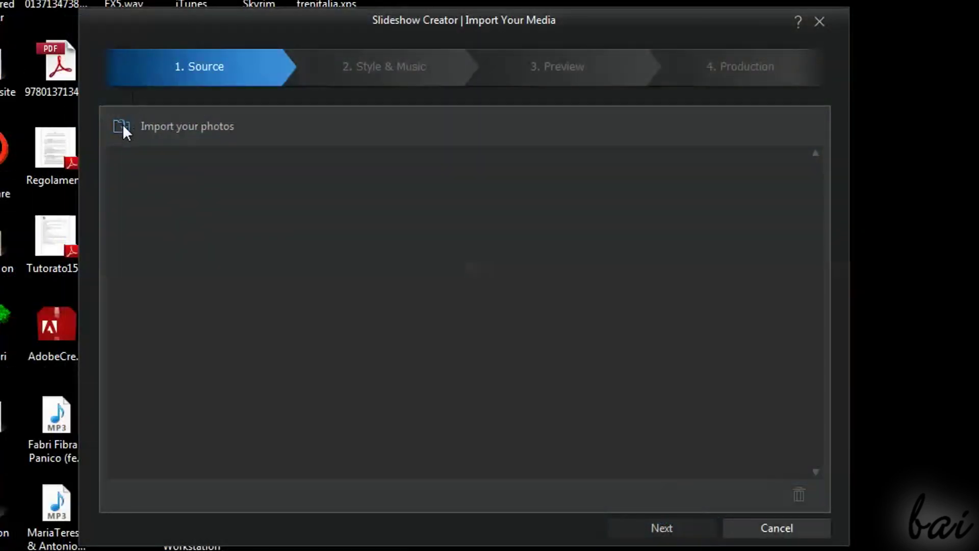
click(122, 125)
click(157, 129)
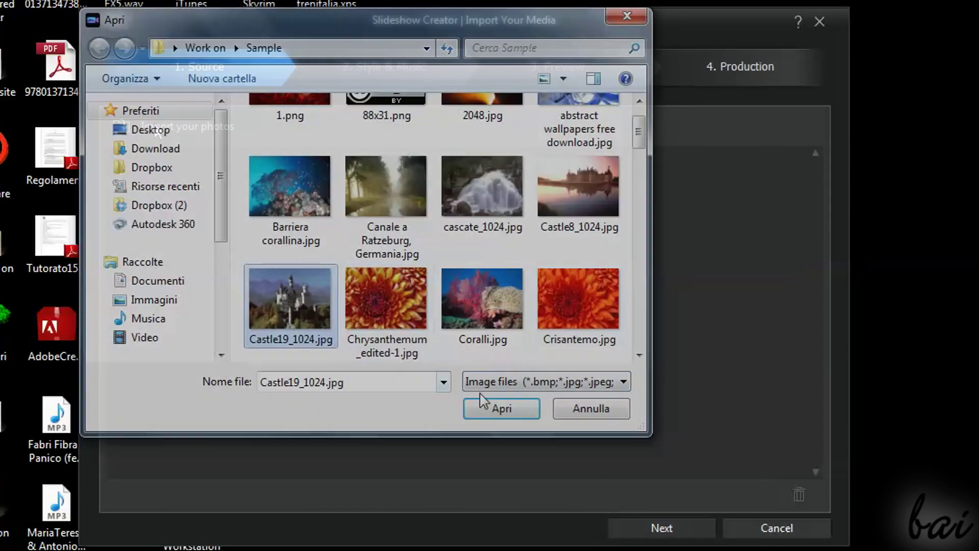
click(495, 406)
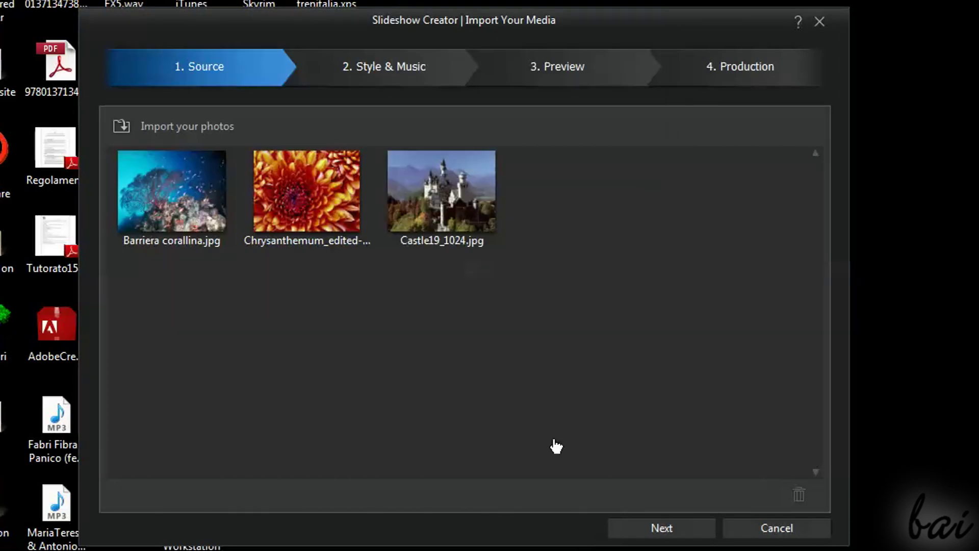
Step: Preview the Motion and Camera slideshow styles, then settle on the Normal style
click(655, 531)
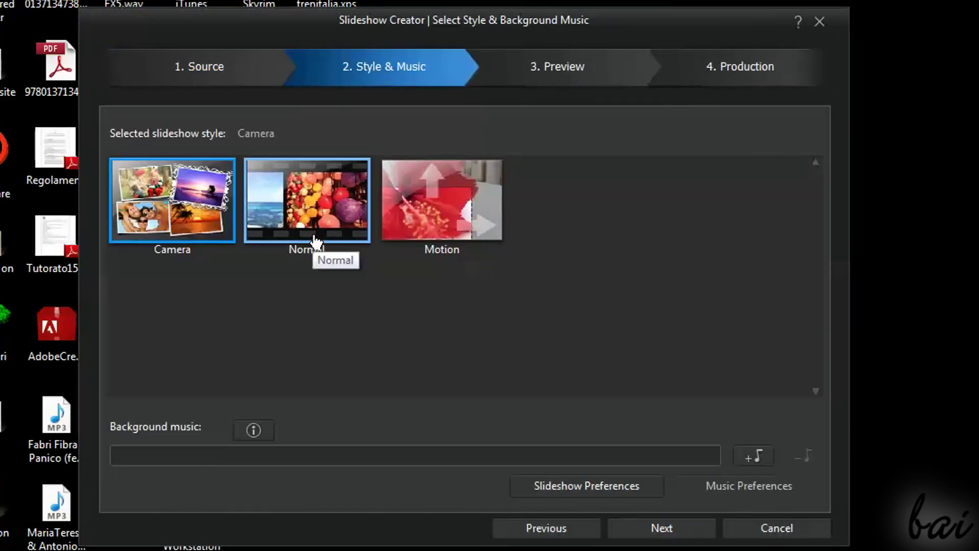
click(427, 220)
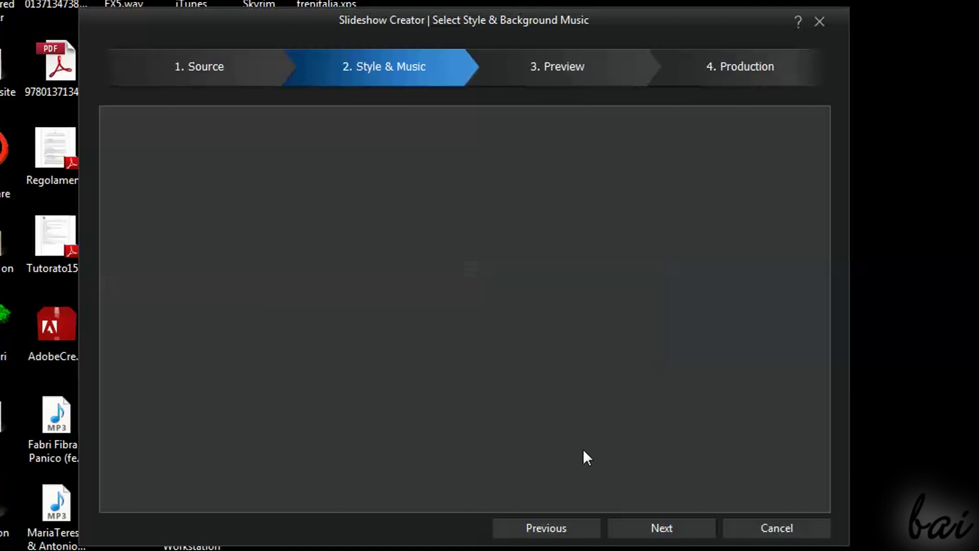
click(119, 502)
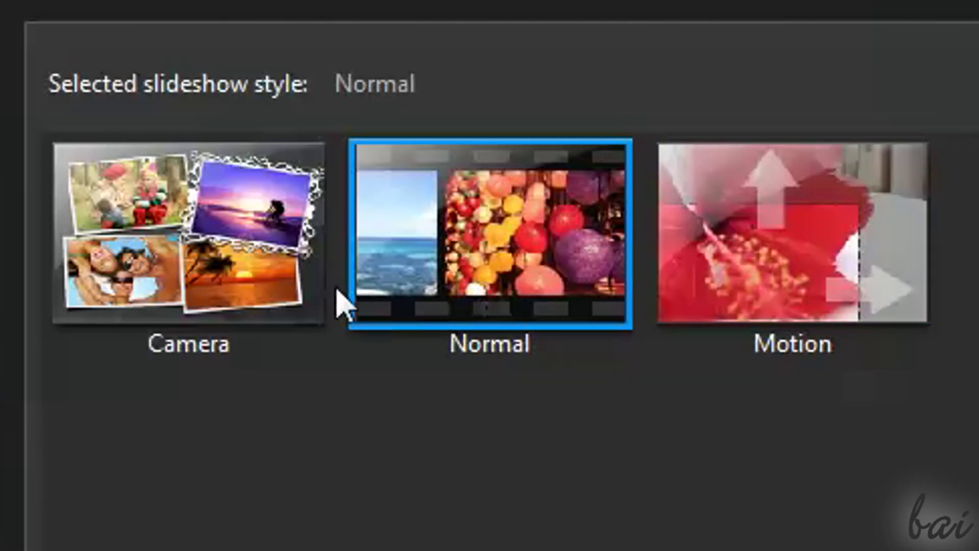
click(278, 304)
click(541, 313)
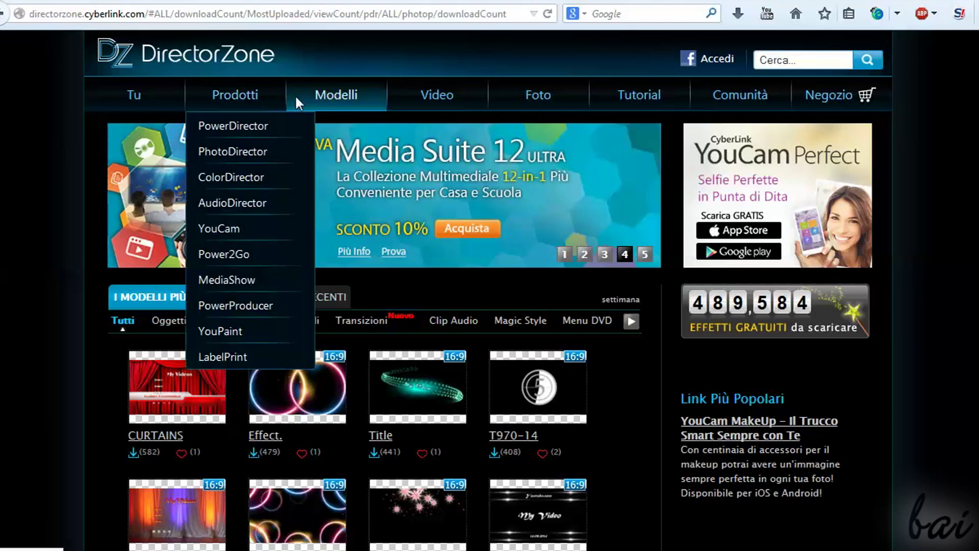
mouse_move(835, 101)
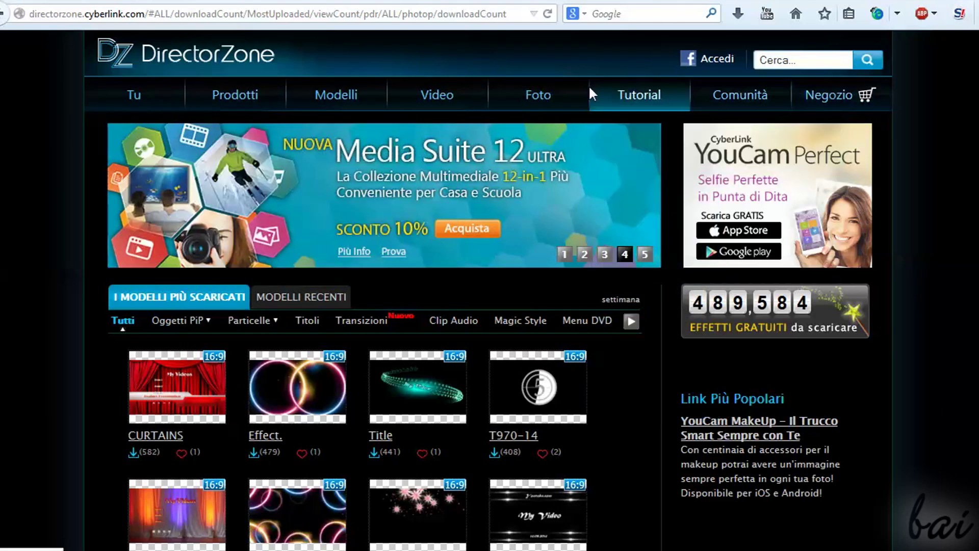
mouse_move(306, 91)
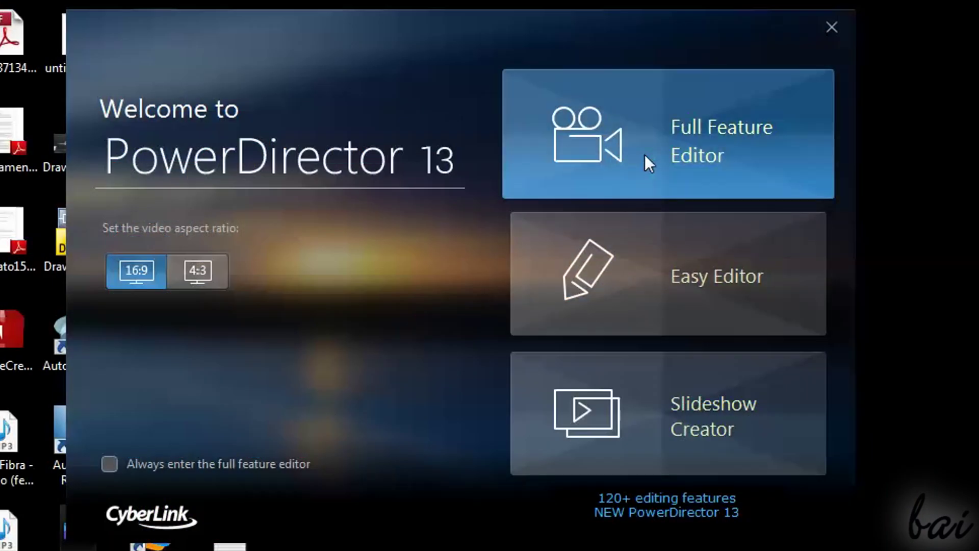
Step: Open the Full Feature Editor on a new untitled project with the sample media imported
click(644, 155)
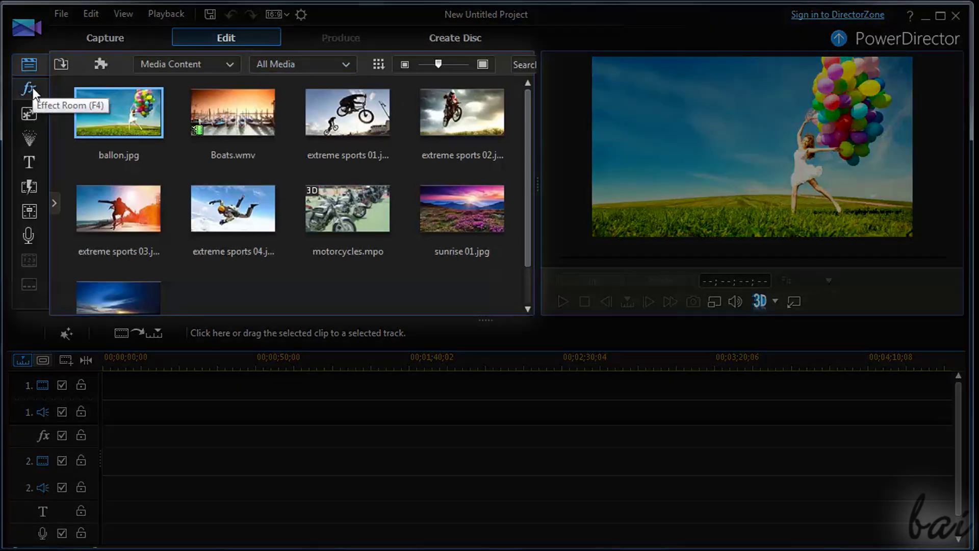
Step: Browse the Effect, PiP, Particle, Title and Transition libraries
click(32, 88)
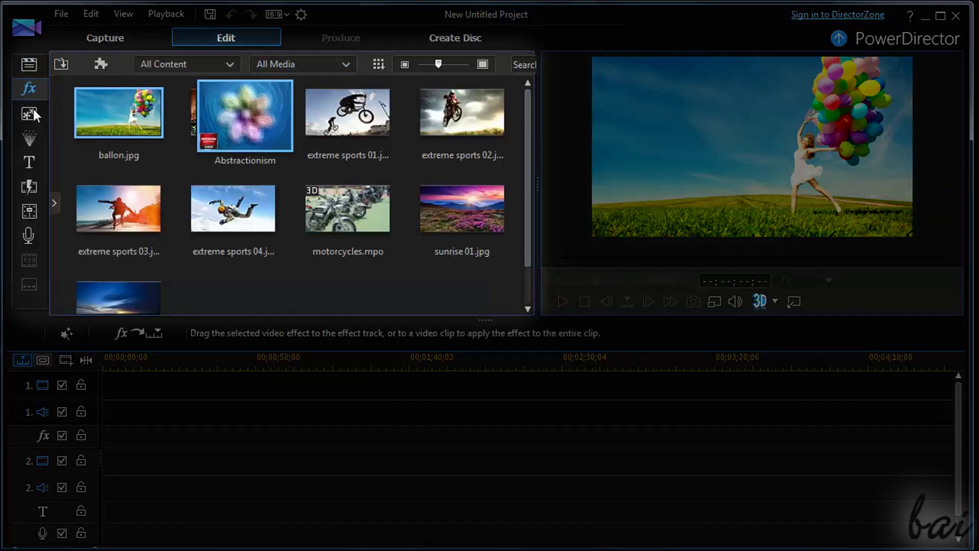
click(34, 111)
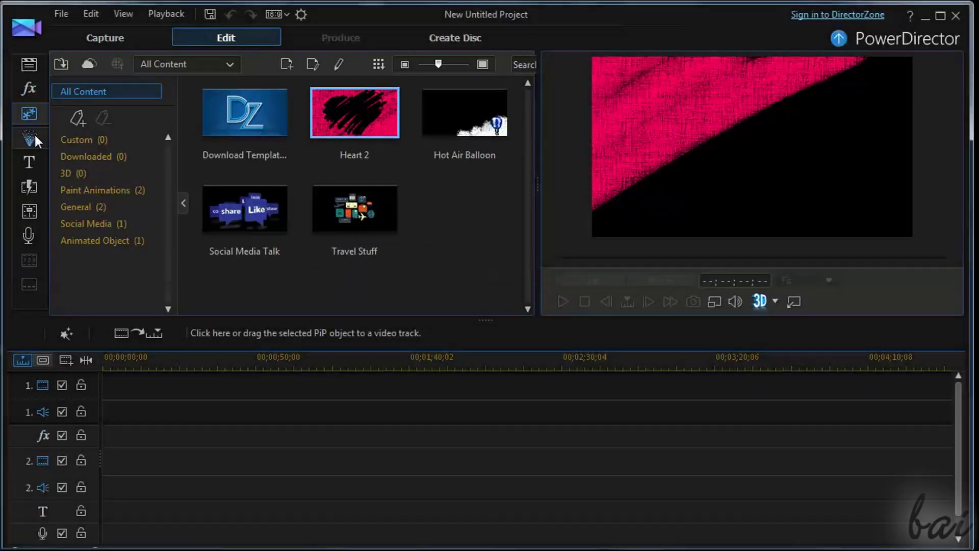
click(34, 134)
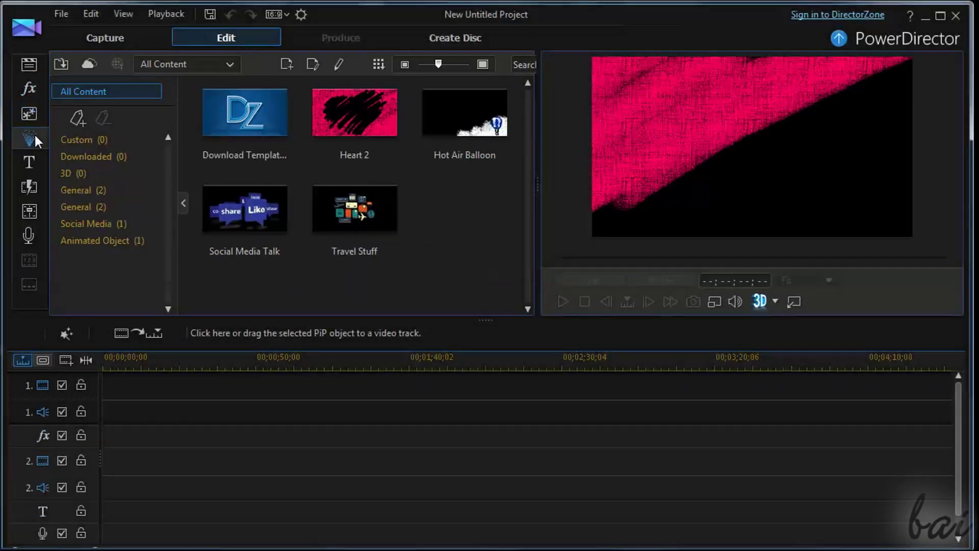
click(30, 162)
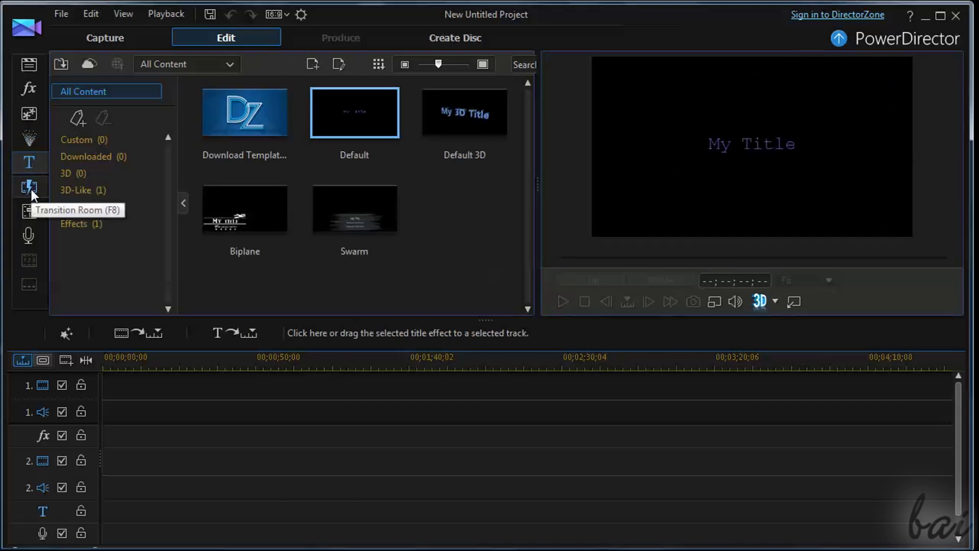
click(29, 187)
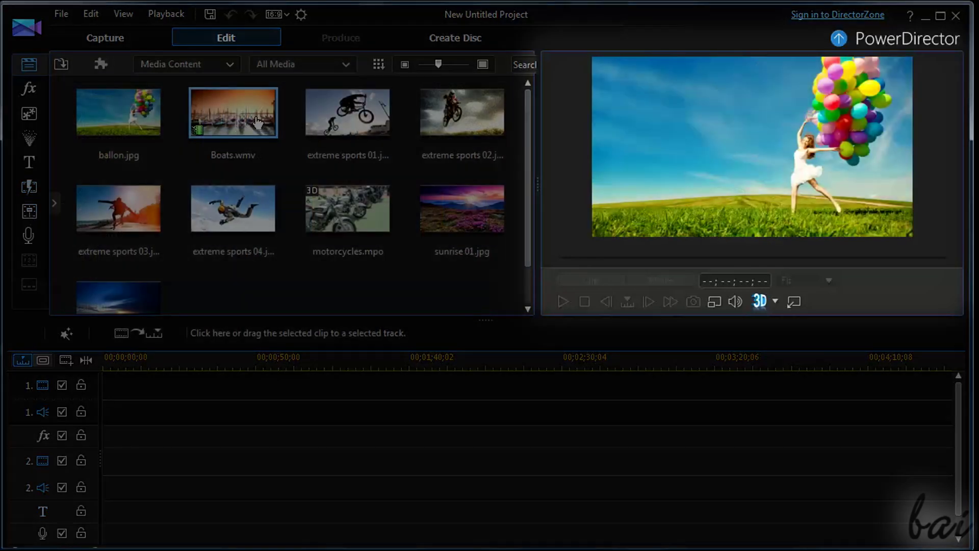
Step: Preview library clips, then place extreme sports 04.jpg on video track 1 at about 00;01;20
click(257, 122)
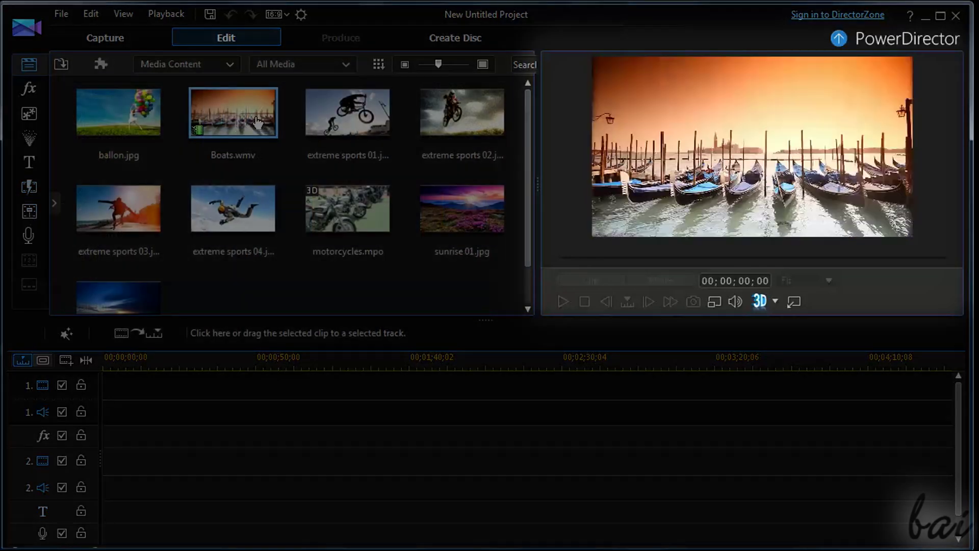
click(340, 124)
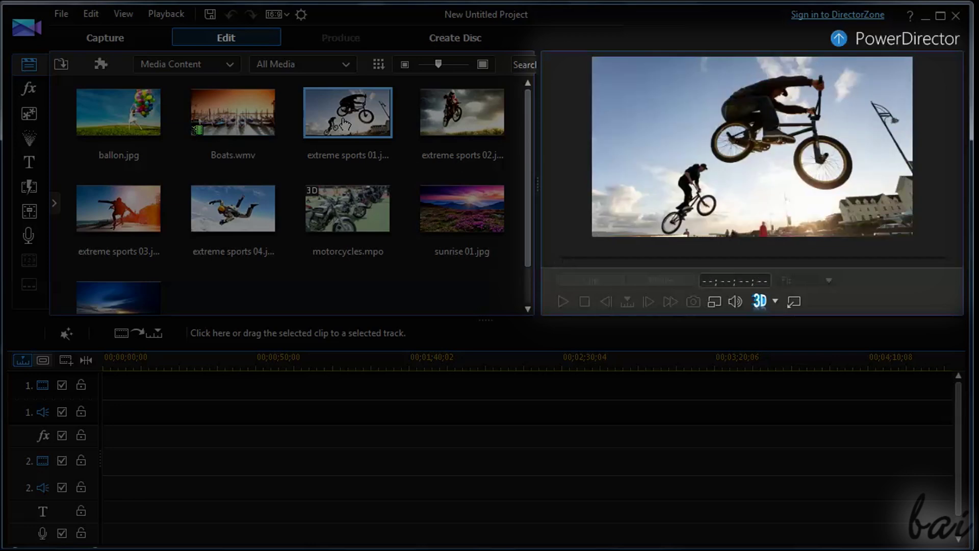
click(232, 209)
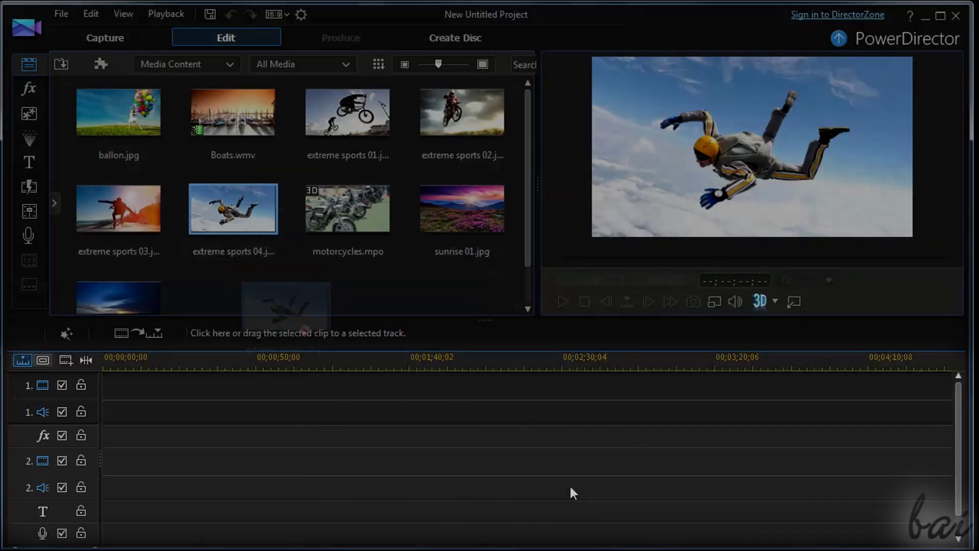
drag(233, 208, 357, 393)
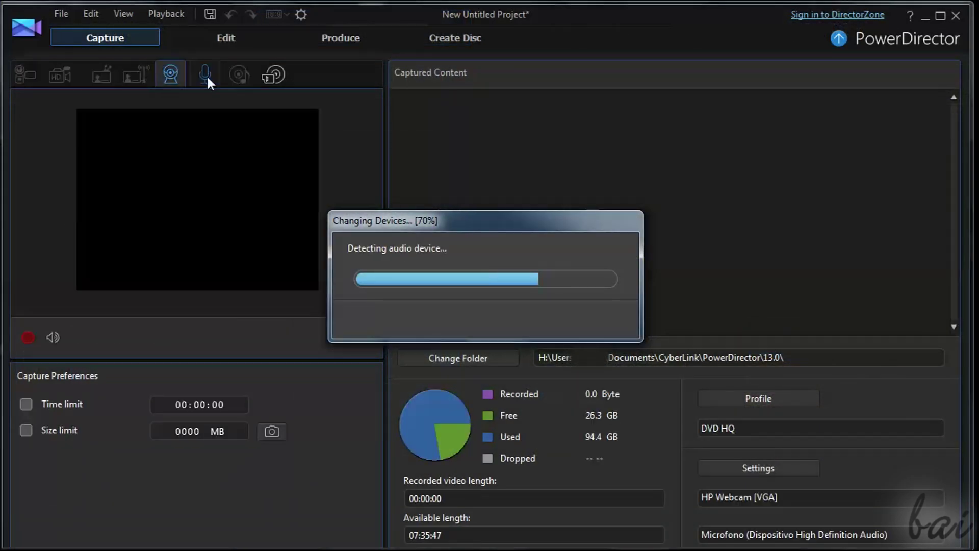
Step: Switch to microphone audio capture, then visit the Edit, Produce and Create Disc workspaces
click(206, 75)
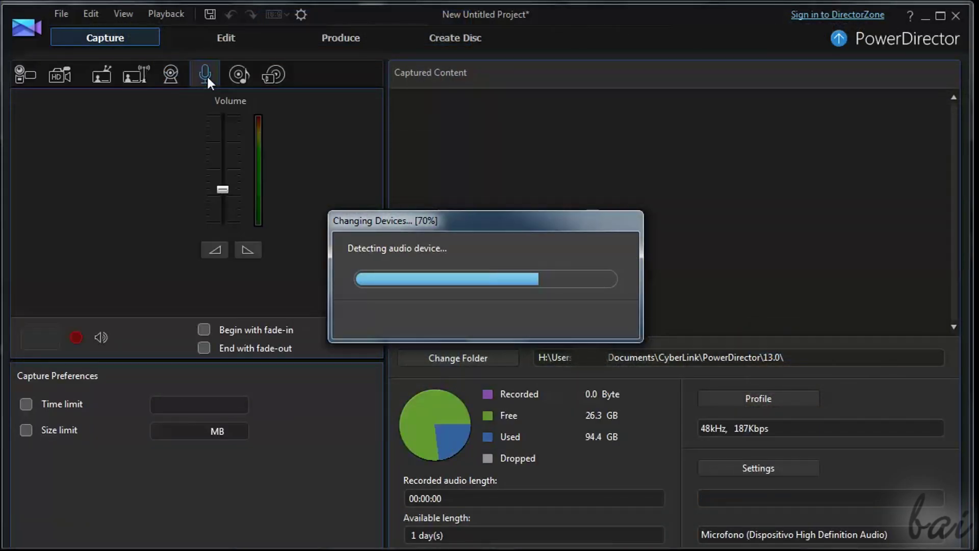
click(231, 41)
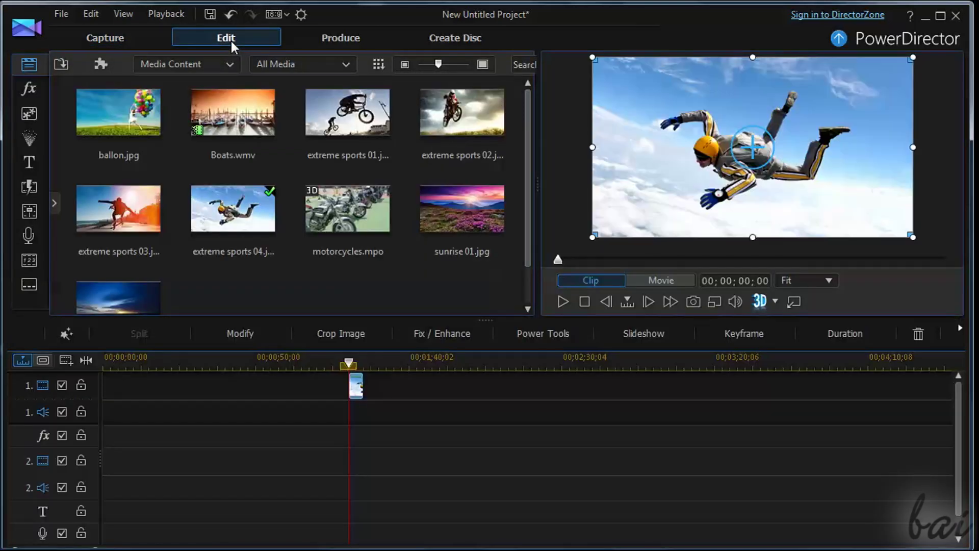
click(357, 38)
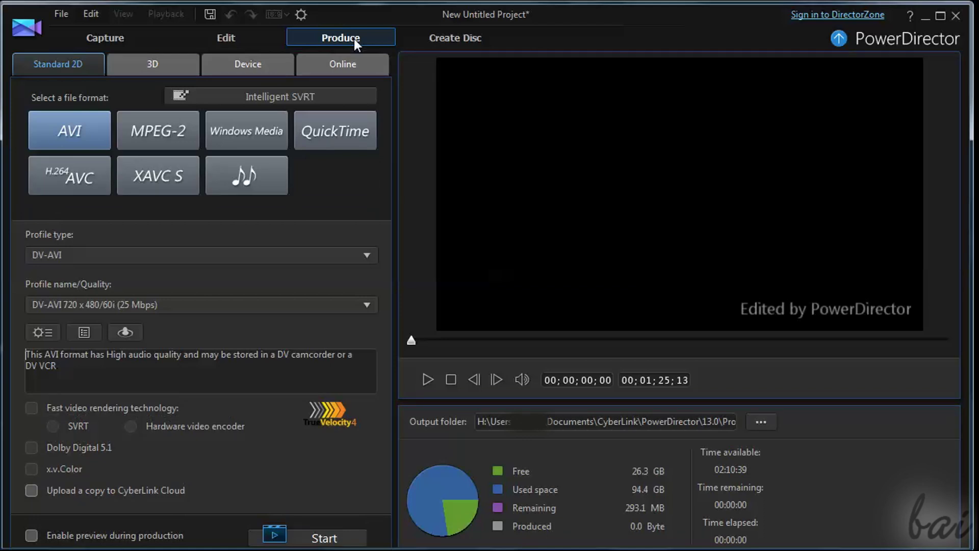
click(436, 39)
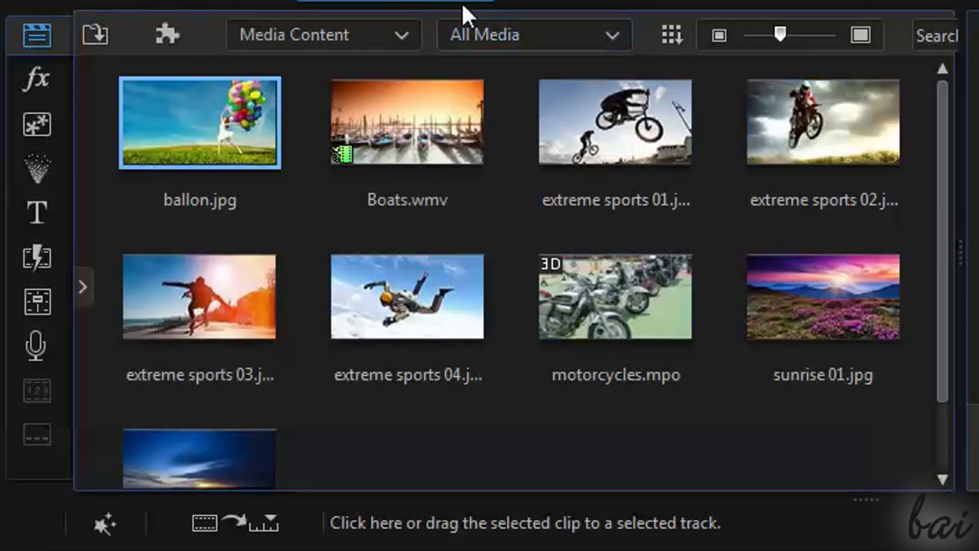
Step: Browse the Effect, PiP Objects, Particle, Title and Transition rooms, then return to the Media Room
click(43, 76)
click(45, 115)
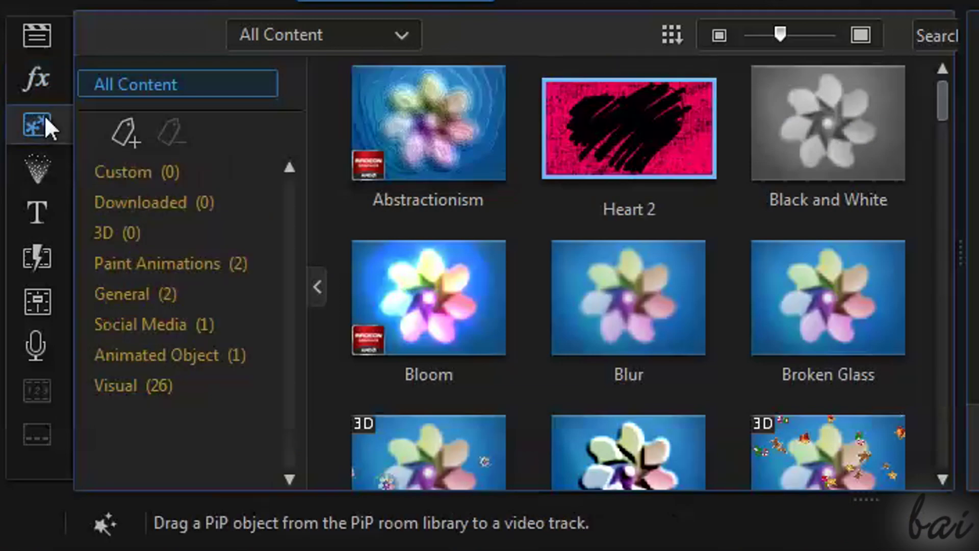
click(47, 161)
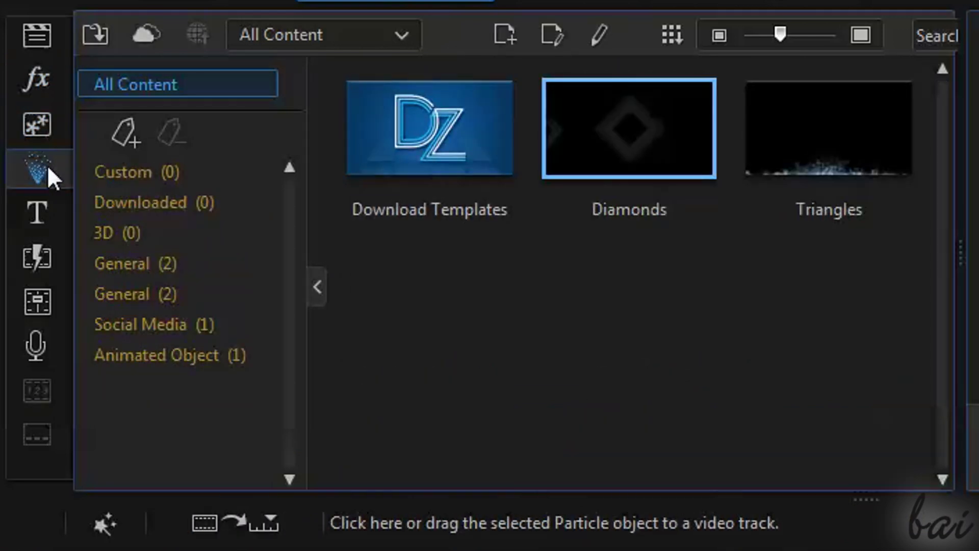
click(42, 210)
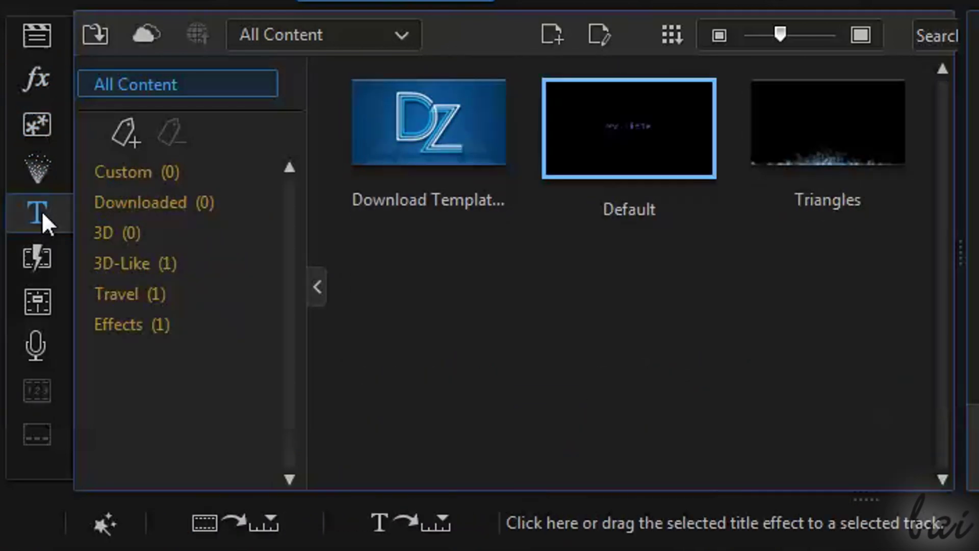
click(41, 261)
click(37, 36)
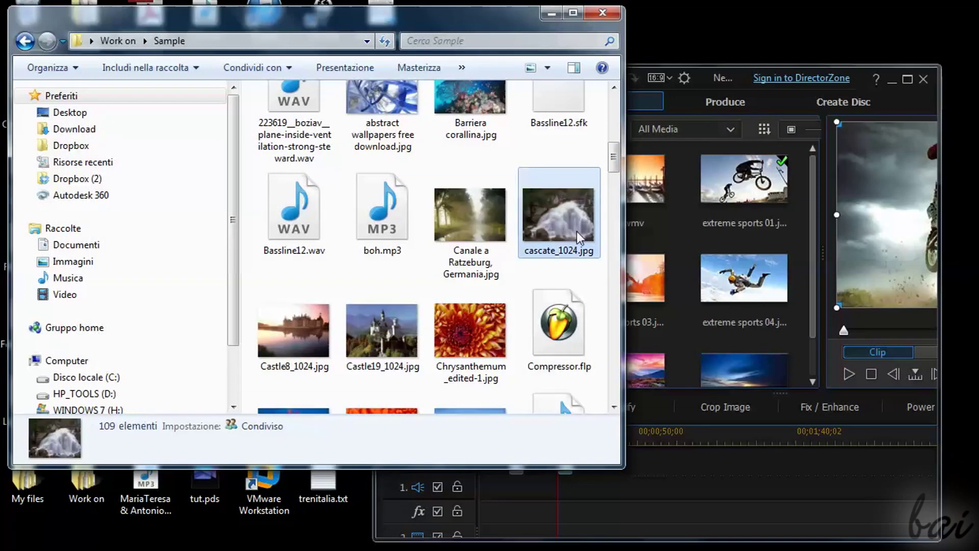
Step: Drag cascate_1024.jpg and Castle19_1024.jpg from Explorer's Sample folder into the media library
drag(577, 231, 696, 313)
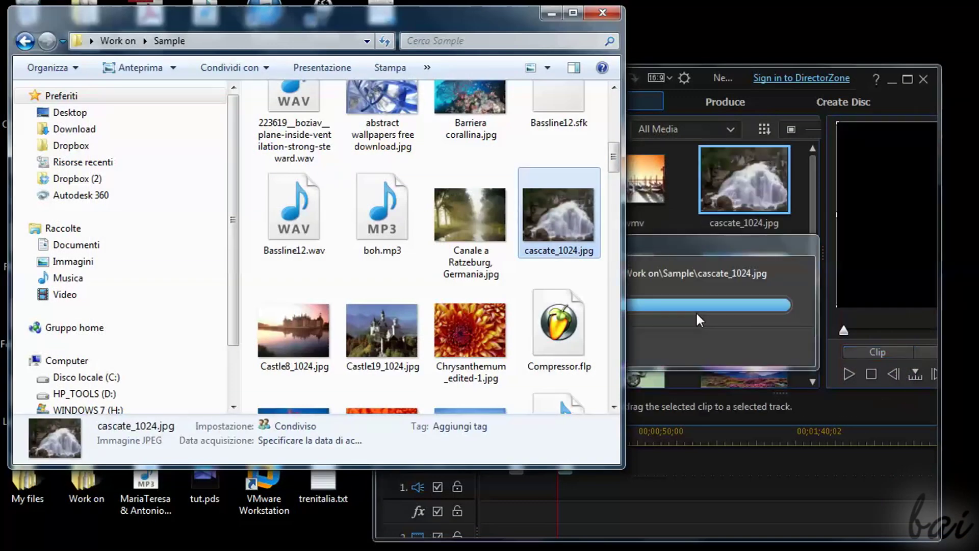
drag(386, 329, 692, 307)
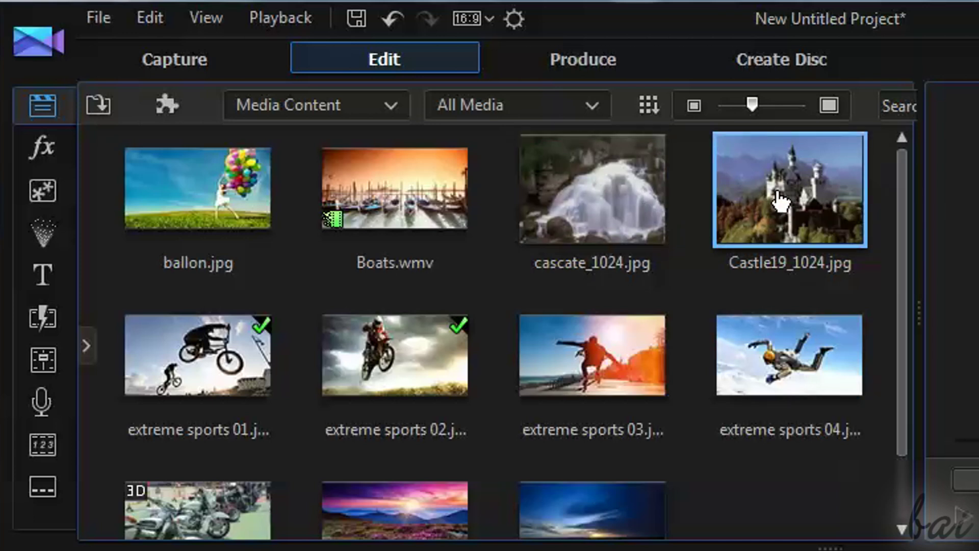
Step: Place the cascate_1024.jpg photo on the first video track
click(594, 207)
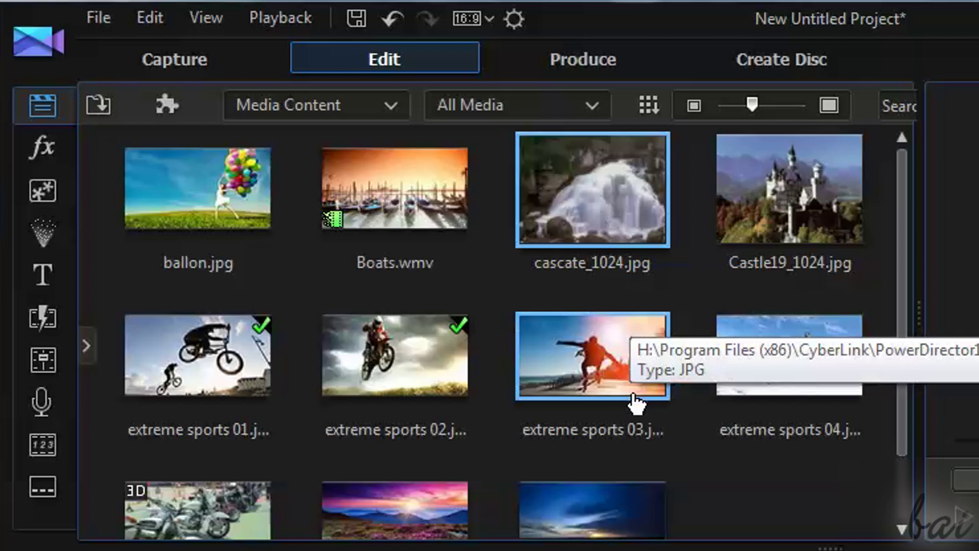
click(103, 106)
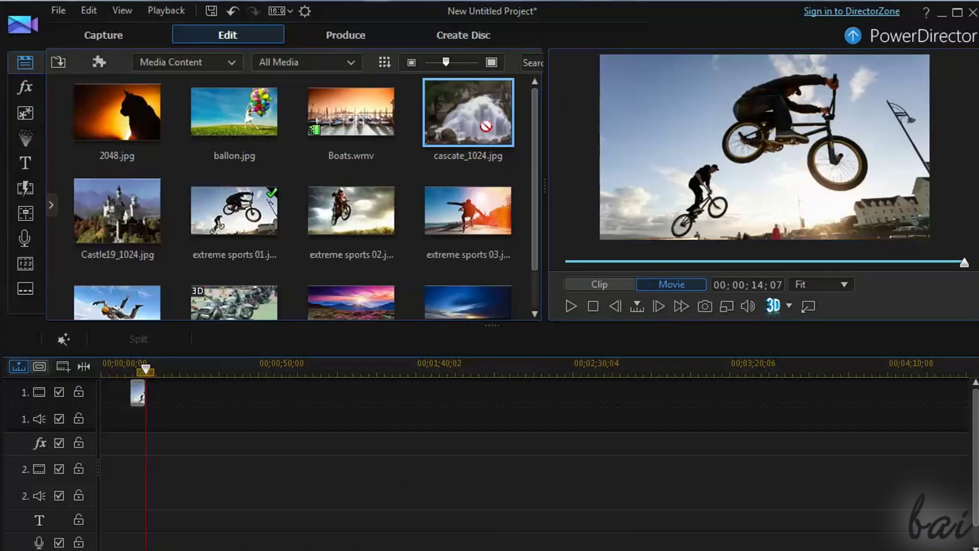
drag(486, 126, 180, 396)
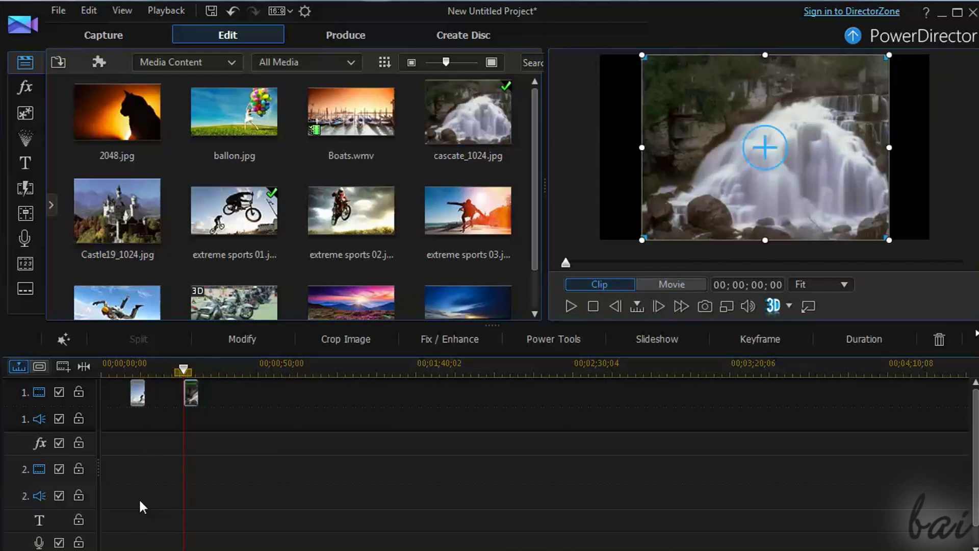
Step: Preview Boats.wmv, extreme sports 01 and 02, sunrise 01.jpg and motorcycles.mpo in the library
click(359, 126)
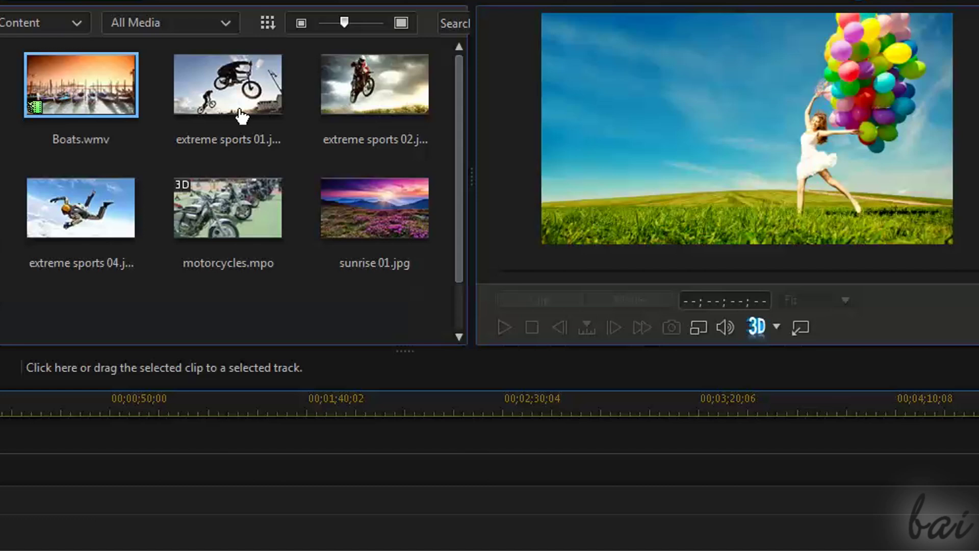
click(112, 97)
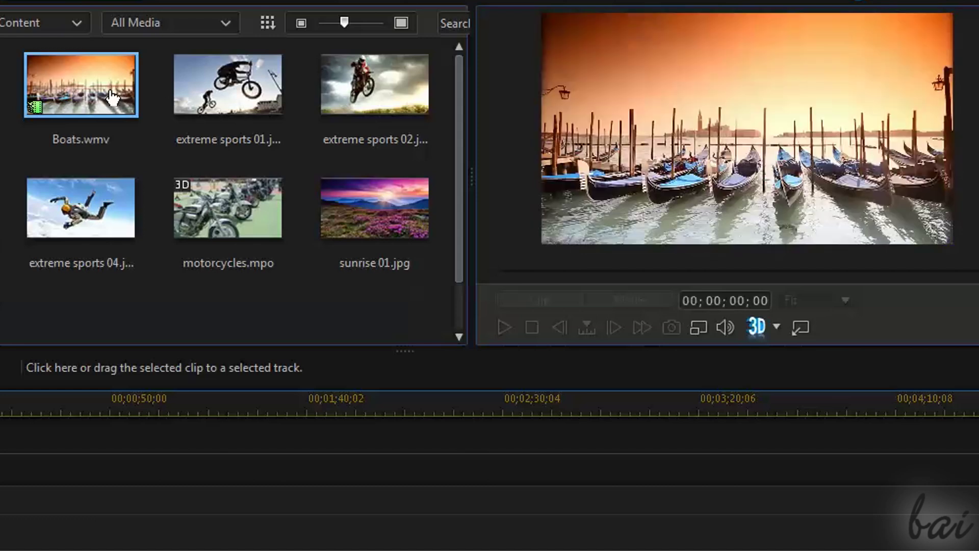
click(218, 98)
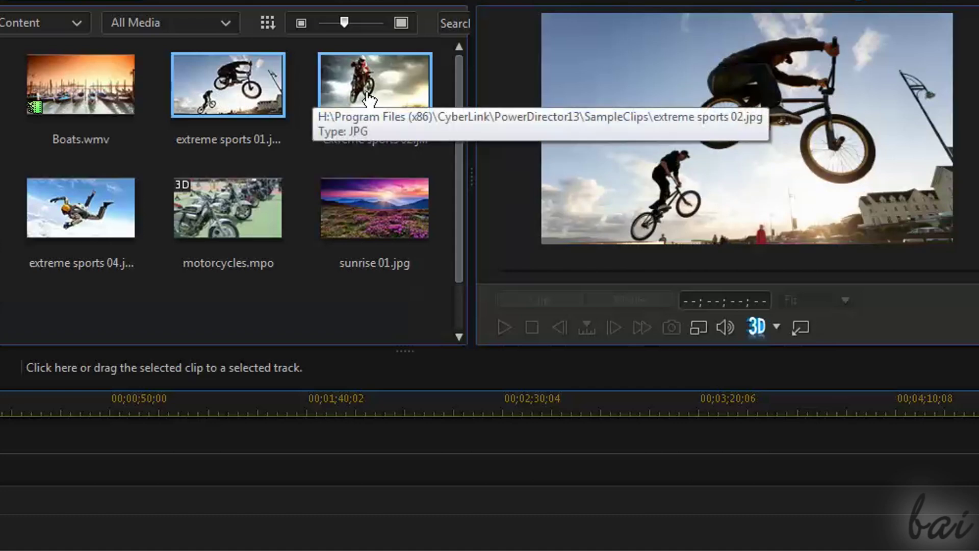
click(368, 112)
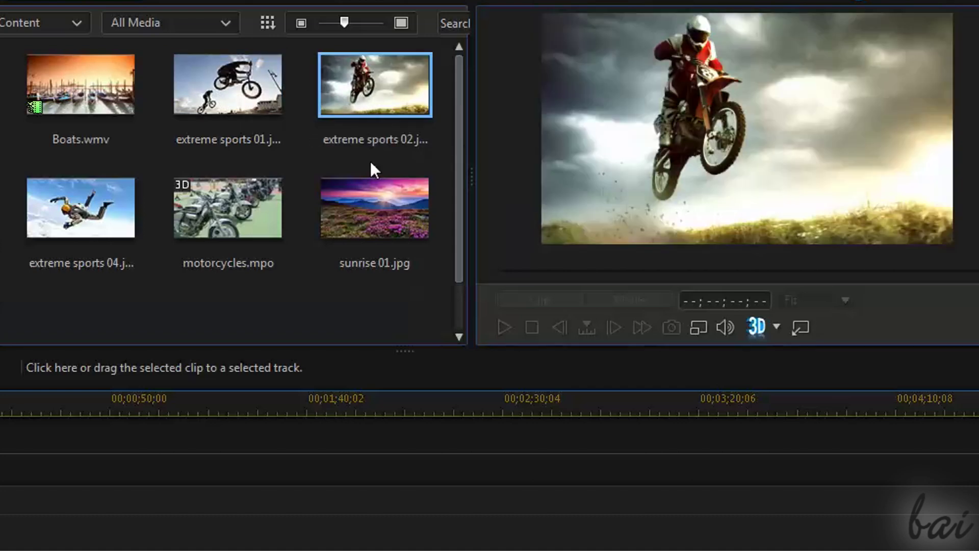
click(376, 198)
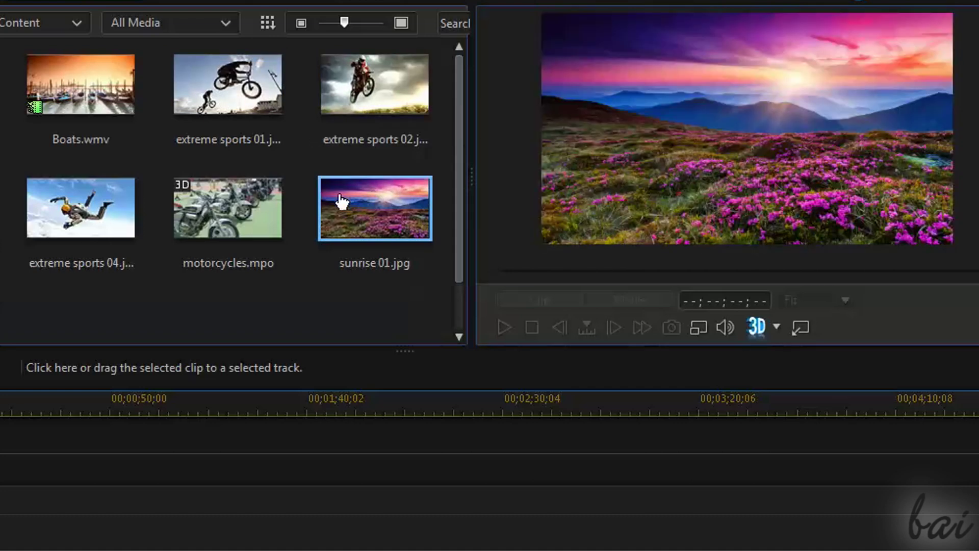
click(265, 206)
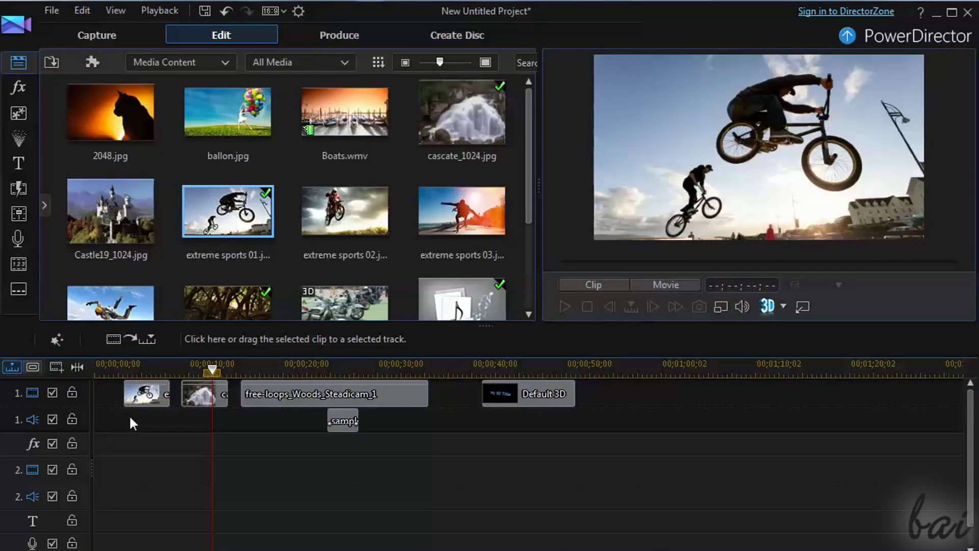
Step: Butt the Default 3D title against the woods video and put the sample sound under extreme sports 01
drag(531, 391, 501, 415)
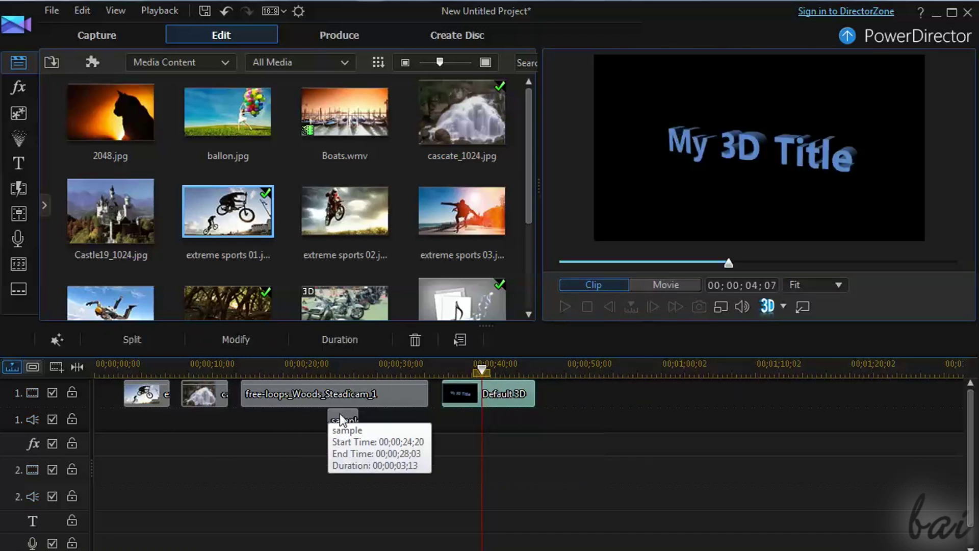
drag(331, 423, 171, 424)
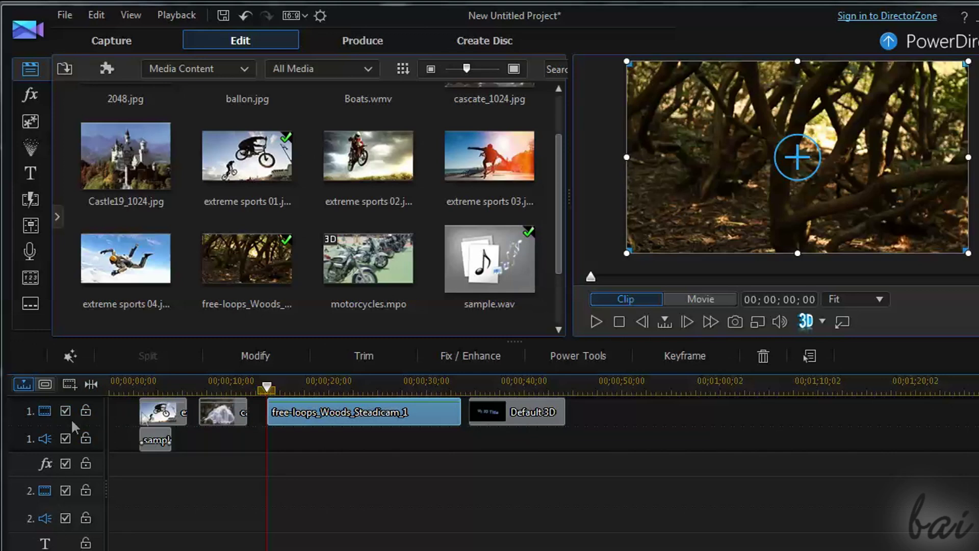
click(159, 413)
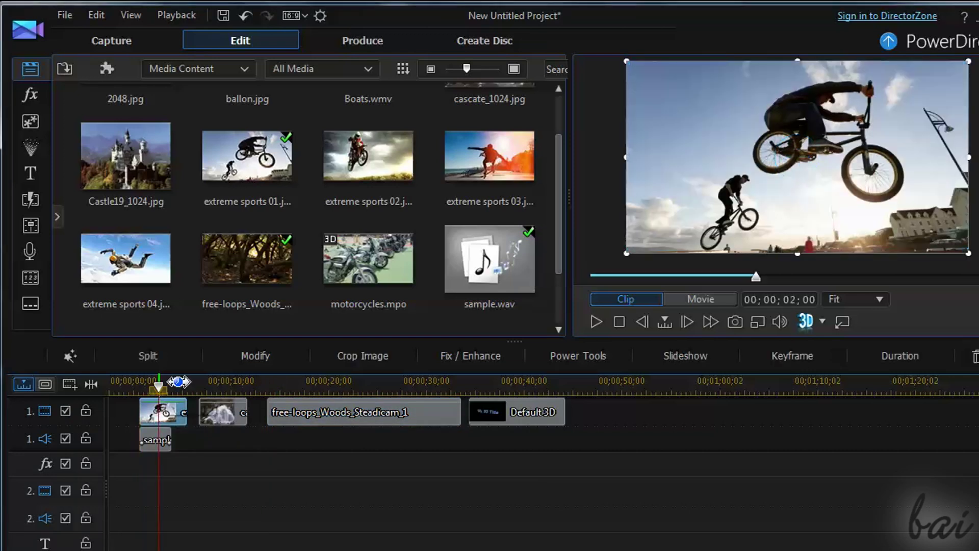
Step: Preview from the waterfall photo, woods video (00;00;19;27) and Default 3D title, then stop and select the sample sound
click(220, 383)
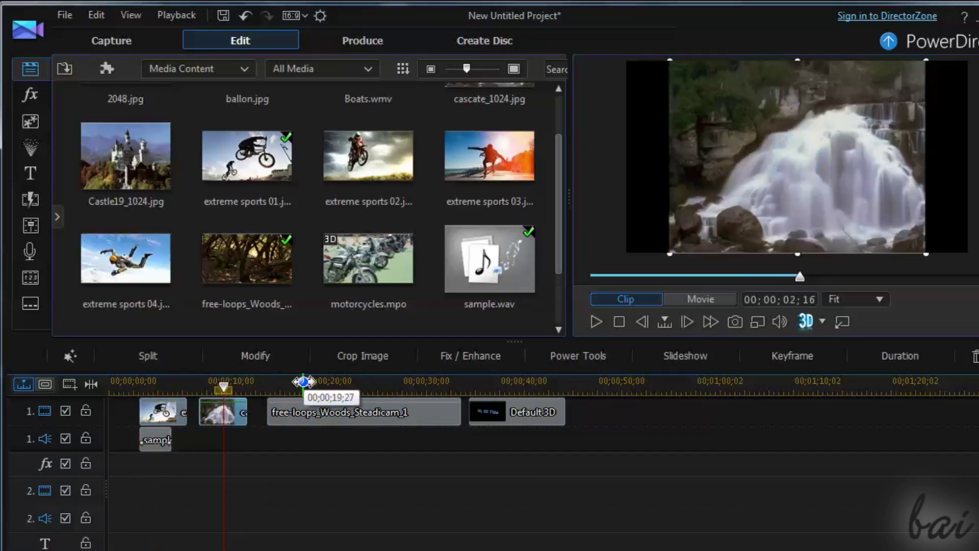
click(303, 381)
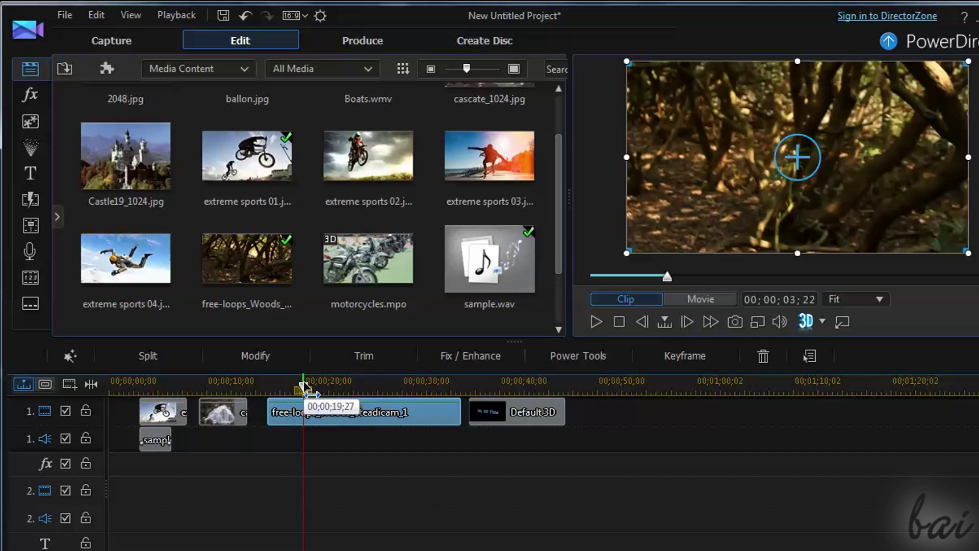
click(500, 387)
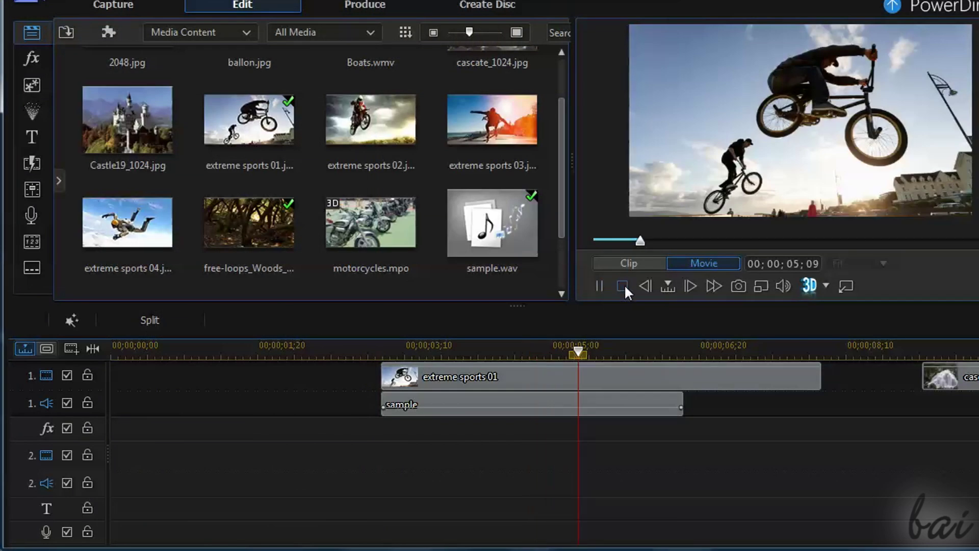
click(623, 285)
click(520, 404)
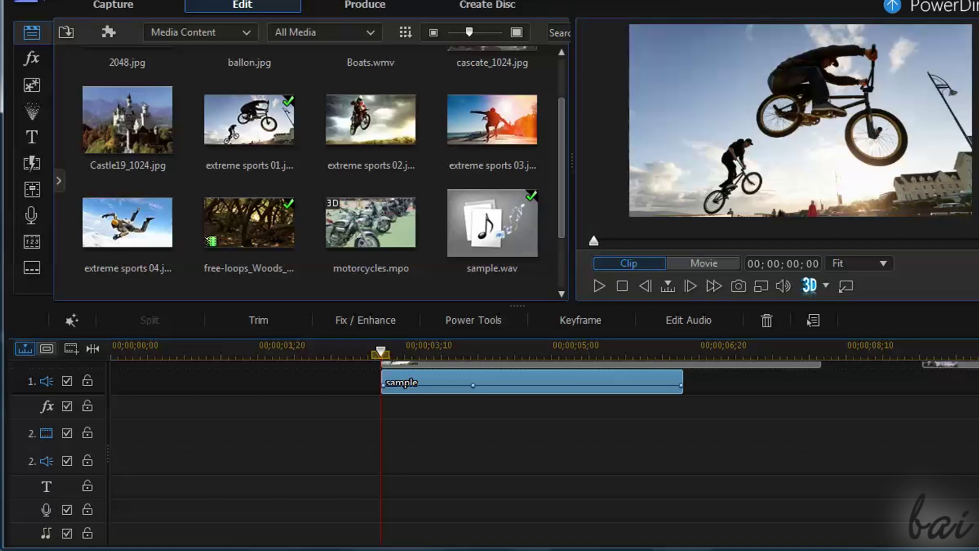
Step: Turn on Show Subtitle Track from the track options, then turn it off again
click(248, 436)
right_click(248, 436)
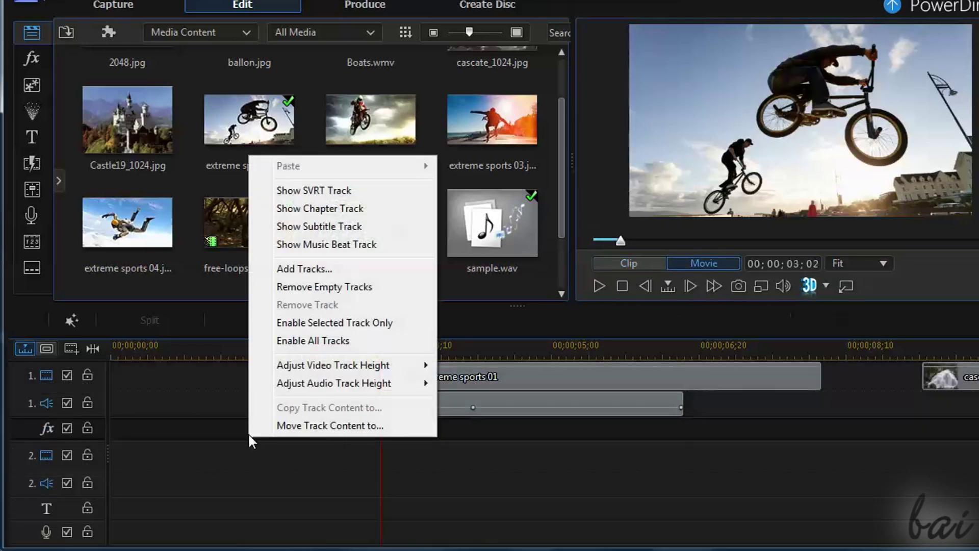
click(345, 227)
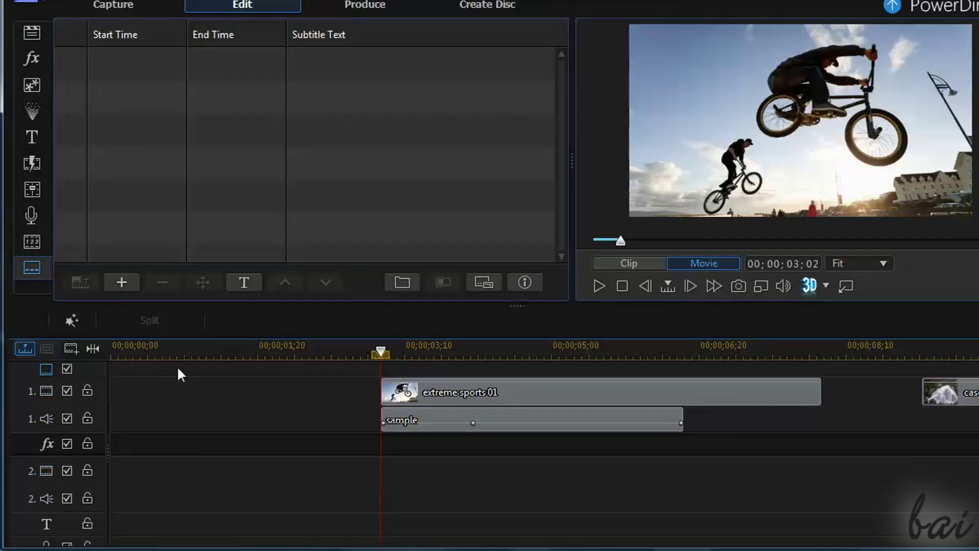
right_click(188, 433)
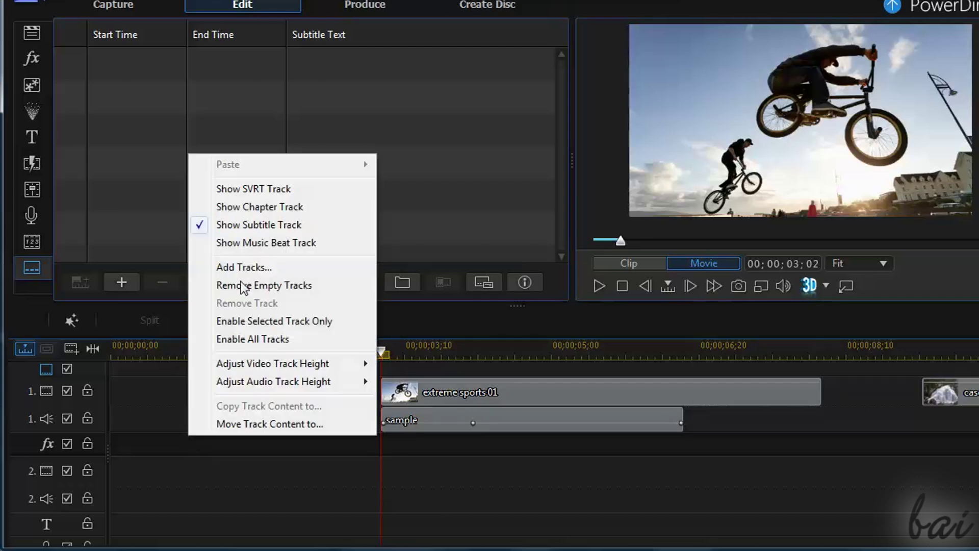
click(268, 225)
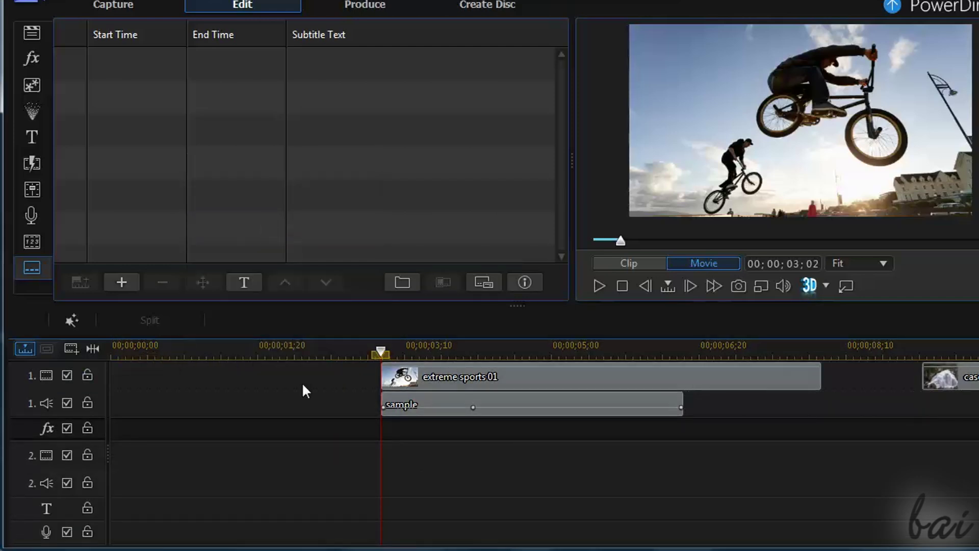
click(412, 389)
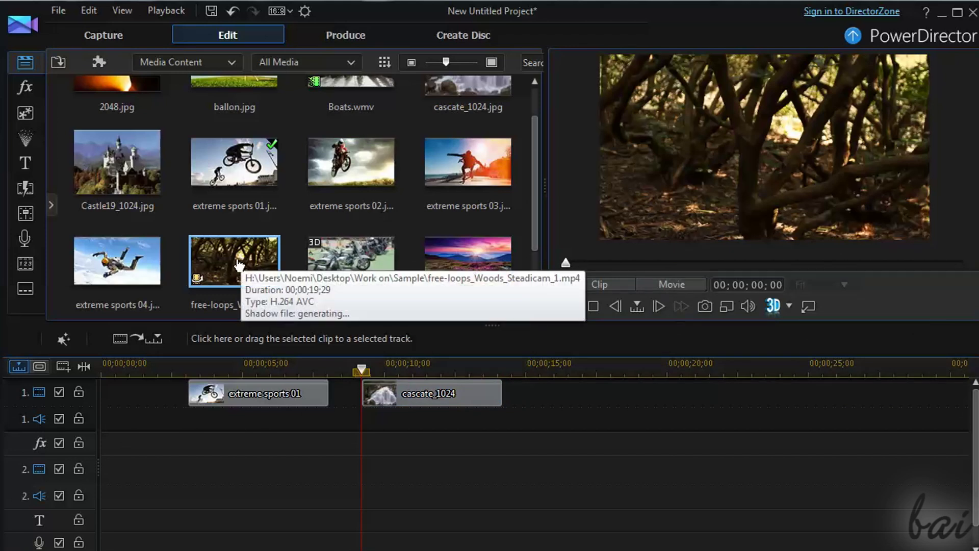
Step: Add the woods video after cascate_1024, accepting the frame rate warning, and move extreme sports 01 down a track
drag(238, 265, 540, 397)
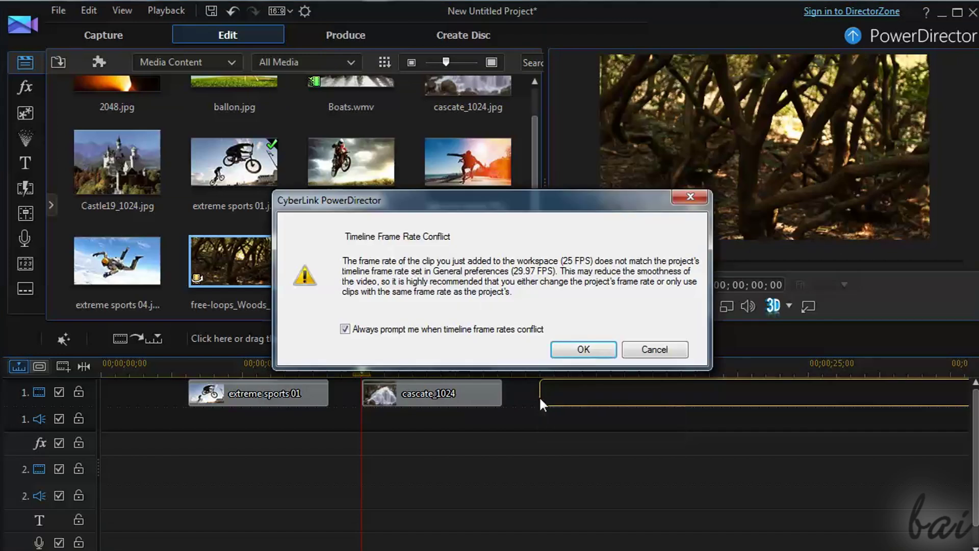
click(581, 350)
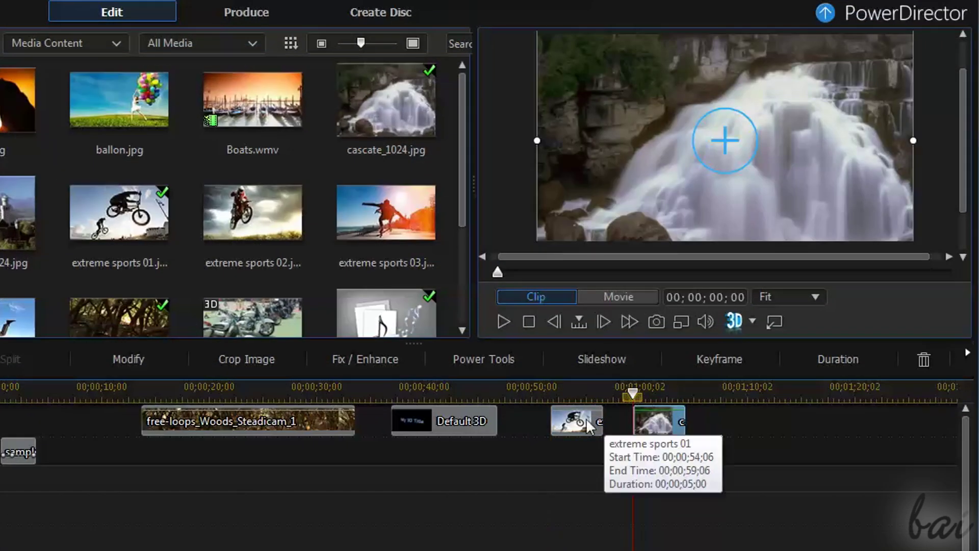
drag(588, 424, 630, 512)
Step: Zoom the timeline in and move the Default 3D title down to the lower video track
right_click(638, 394)
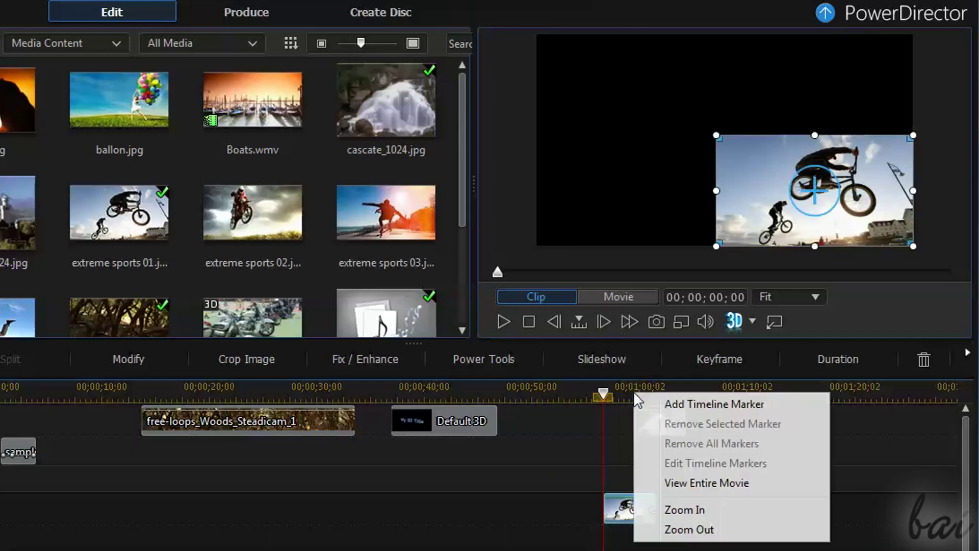
click(703, 507)
drag(464, 393, 591, 401)
click(615, 500)
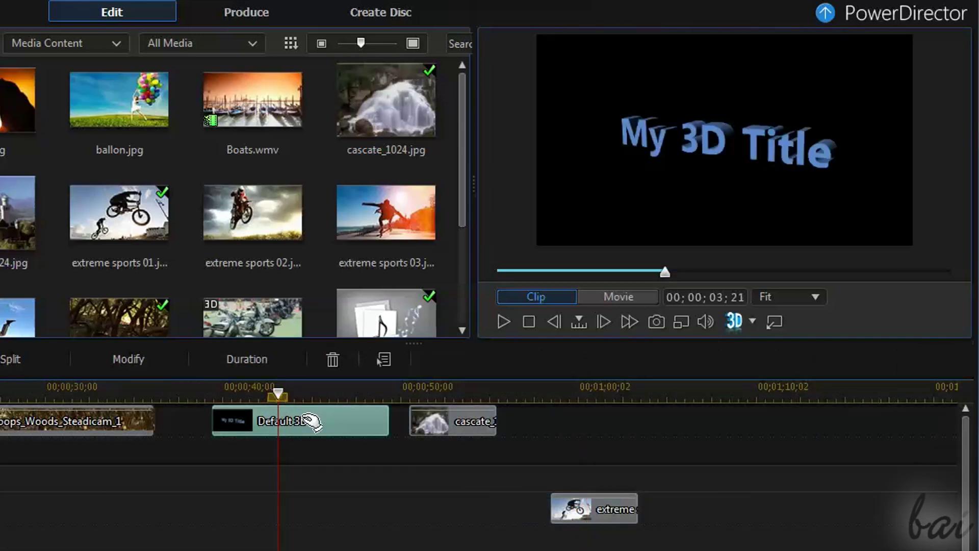
drag(306, 415, 437, 518)
click(387, 394)
mouse_move(388, 394)
mouse_down()
mouse_move(433, 404)
mouse_move(390, 407)
mouse_move(436, 408)
mouse_up()
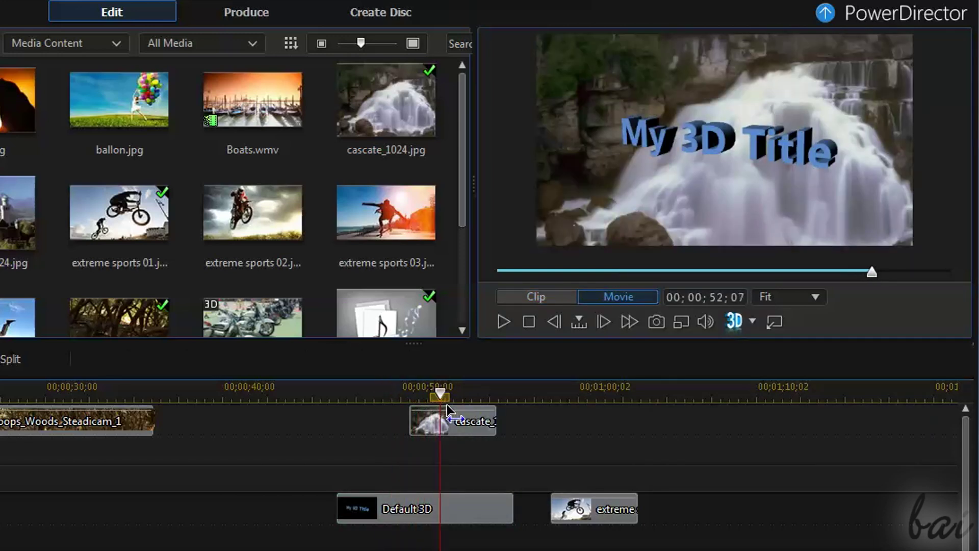
click(430, 503)
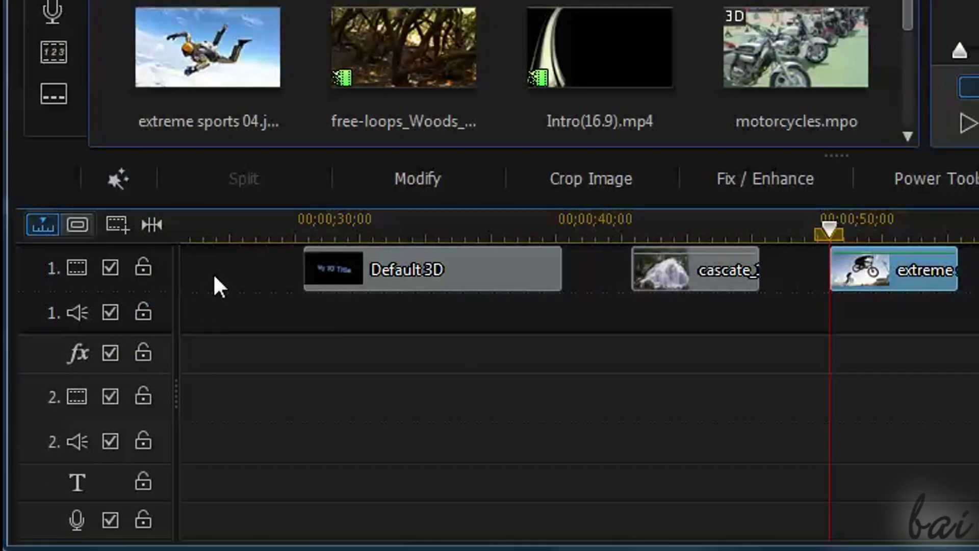
Step: Try moving video track 2 above track 1, then restore the original track order
click(226, 416)
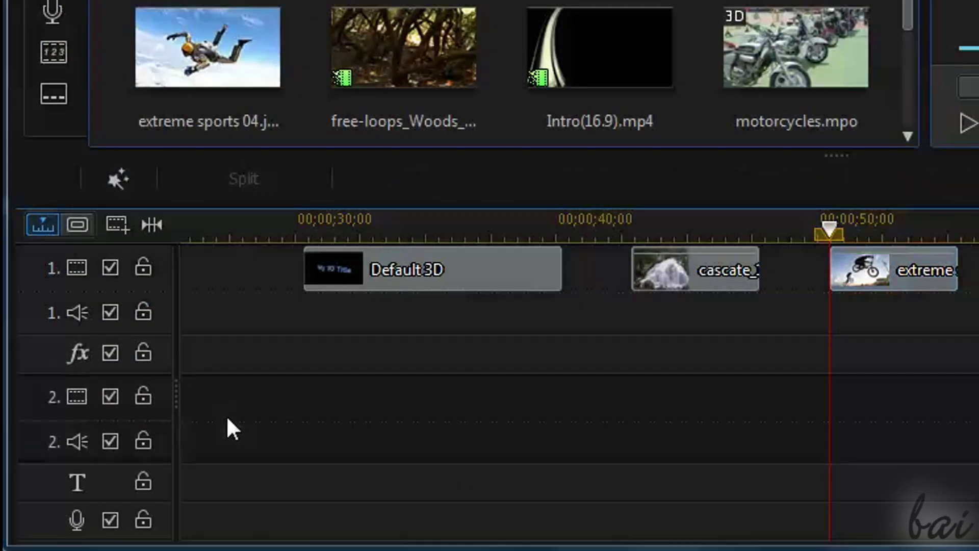
click(228, 300)
drag(35, 399, 31, 291)
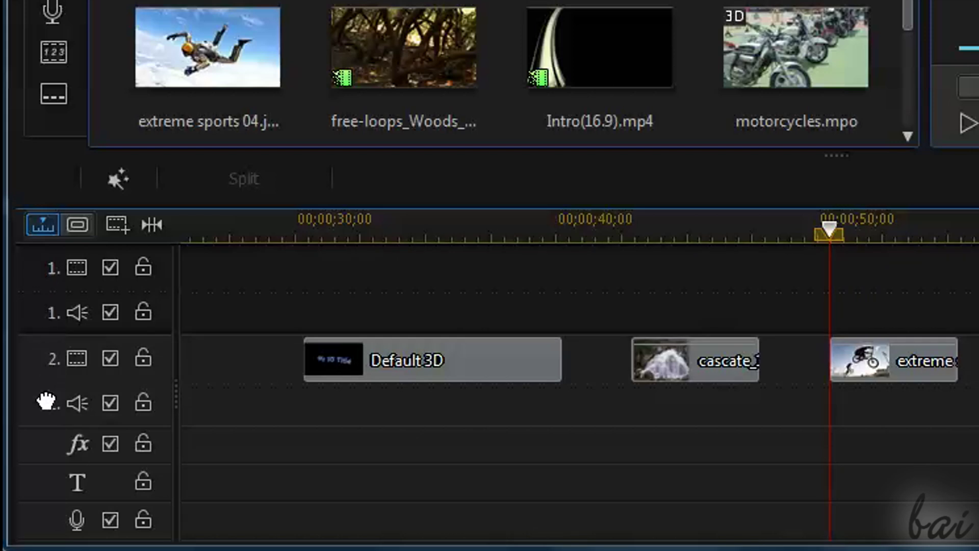
click(45, 450)
drag(45, 456, 40, 481)
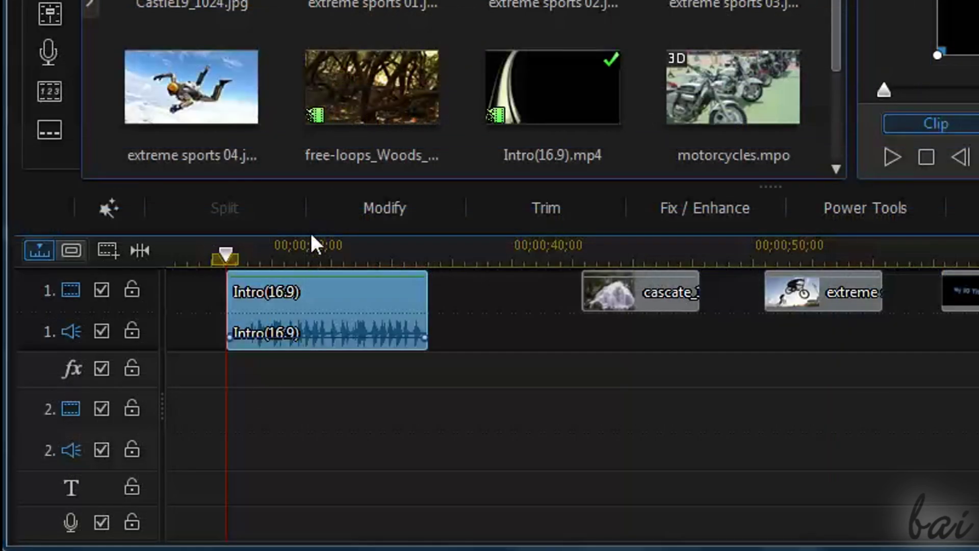
Step: Widen the track header panel and rename the first video track to 'First Track'
drag(280, 247, 387, 250)
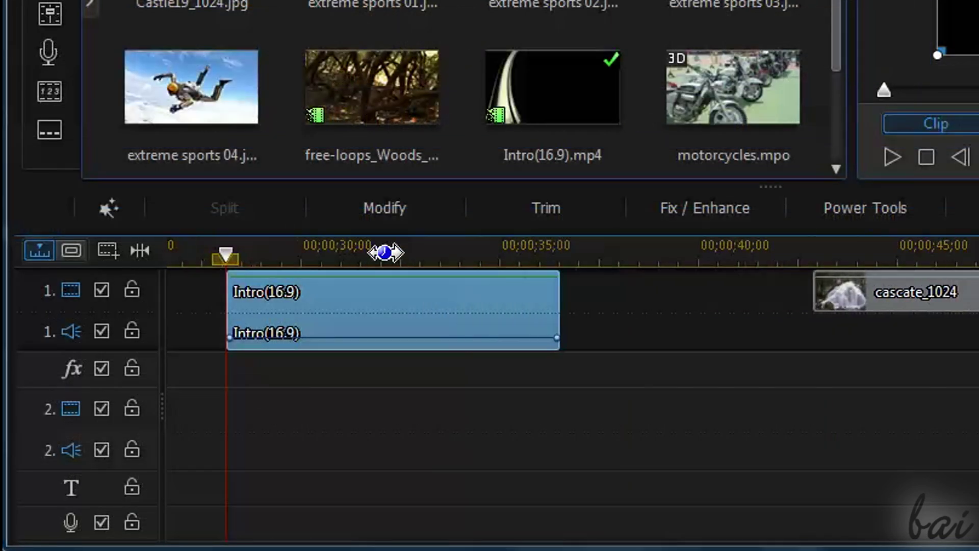
click(292, 255)
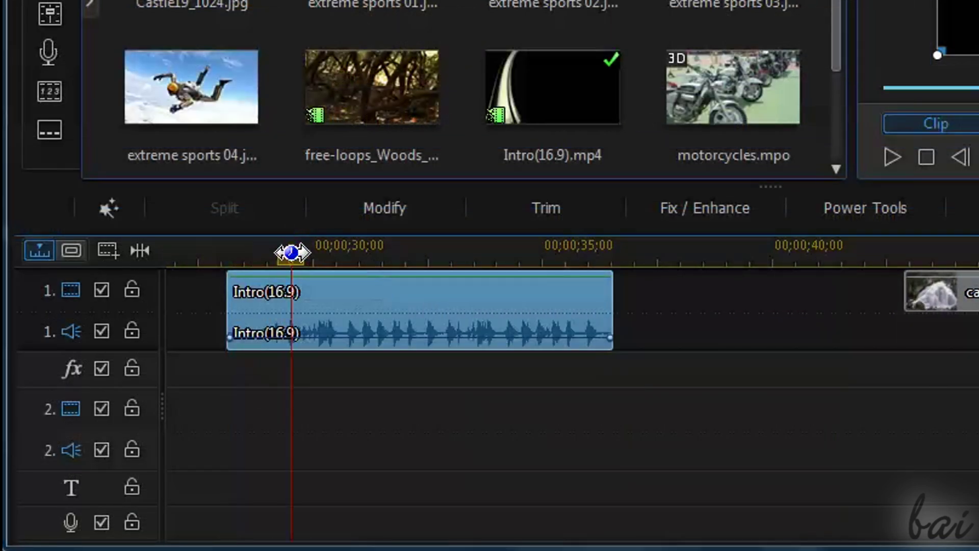
click(382, 239)
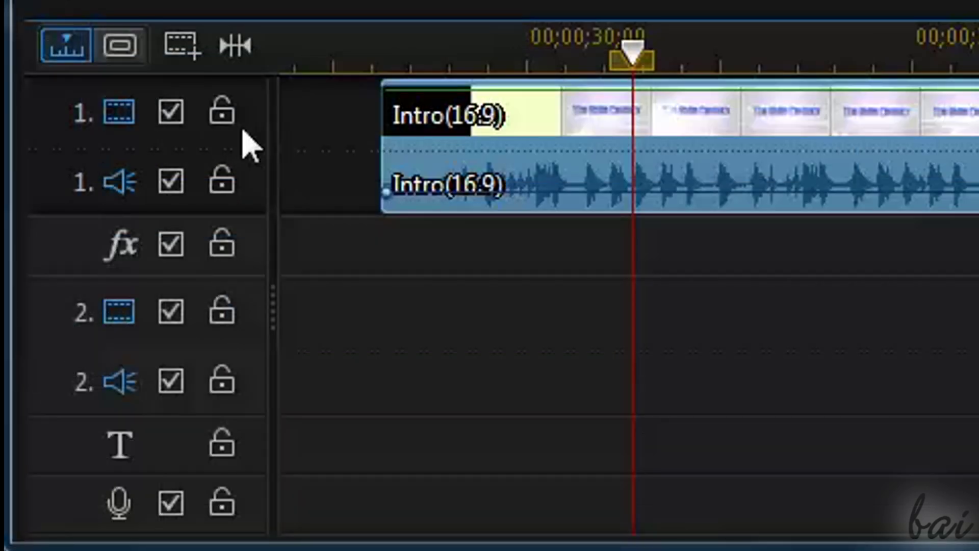
mouse_move(267, 127)
mouse_down()
mouse_move(354, 138)
mouse_move(542, 131)
mouse_move(609, 145)
mouse_up()
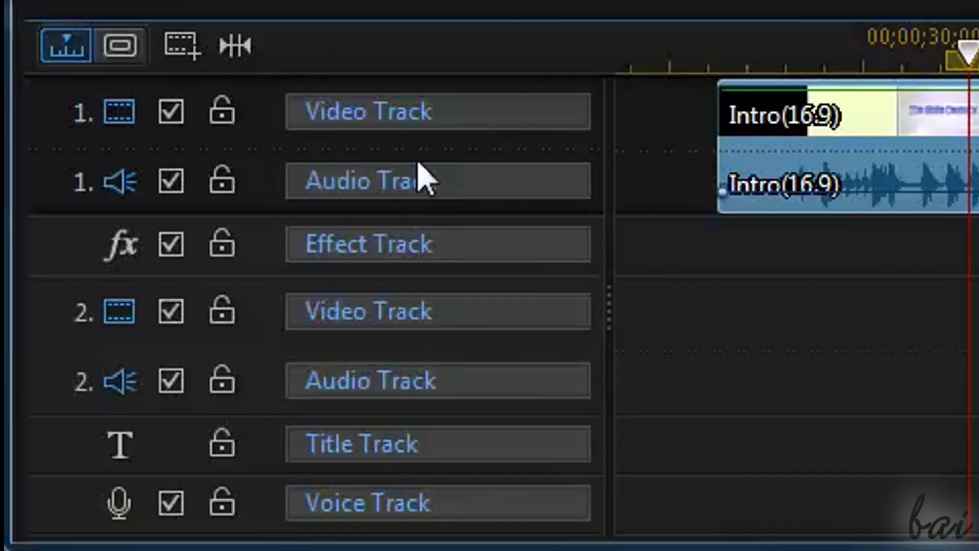
click(464, 136)
drag(464, 136, 301, 146)
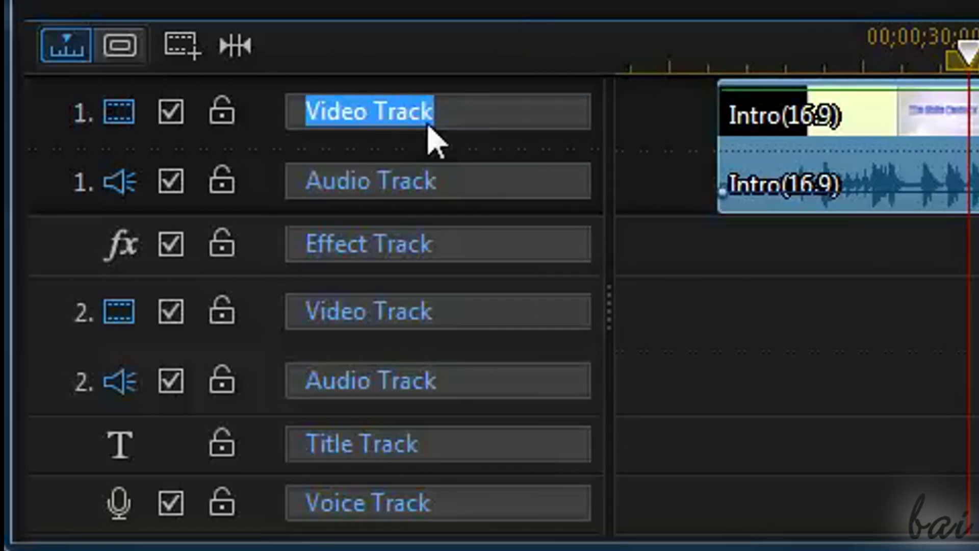
text(First Track)
key(Return)
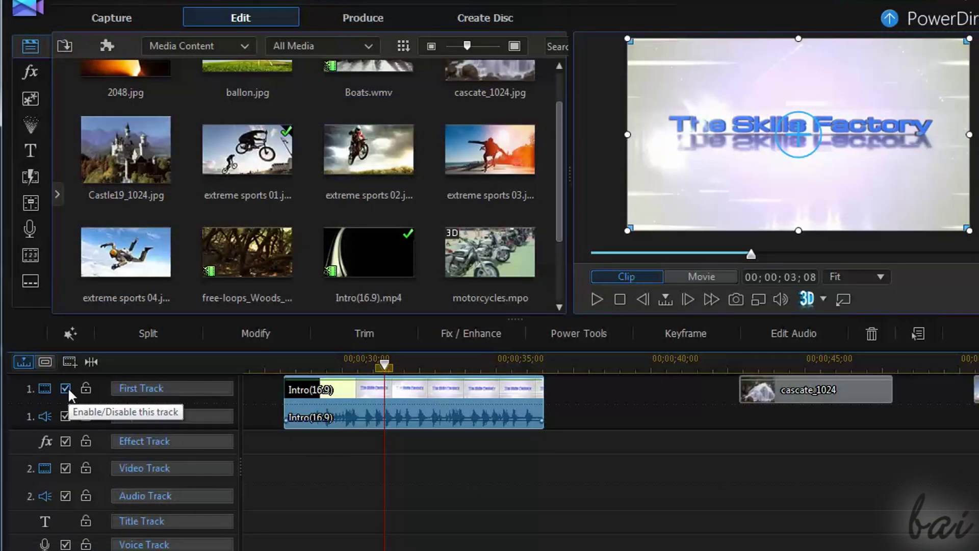
click(66, 388)
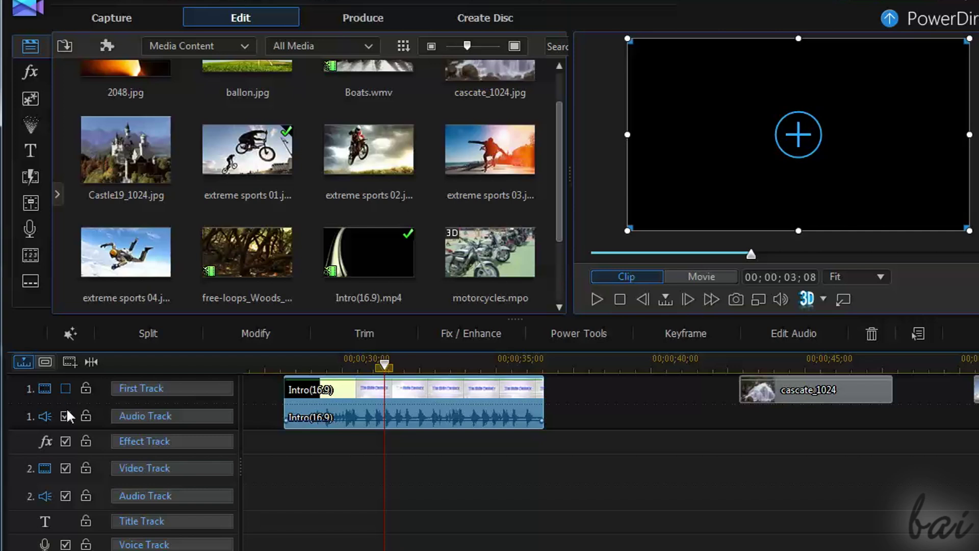
click(65, 388)
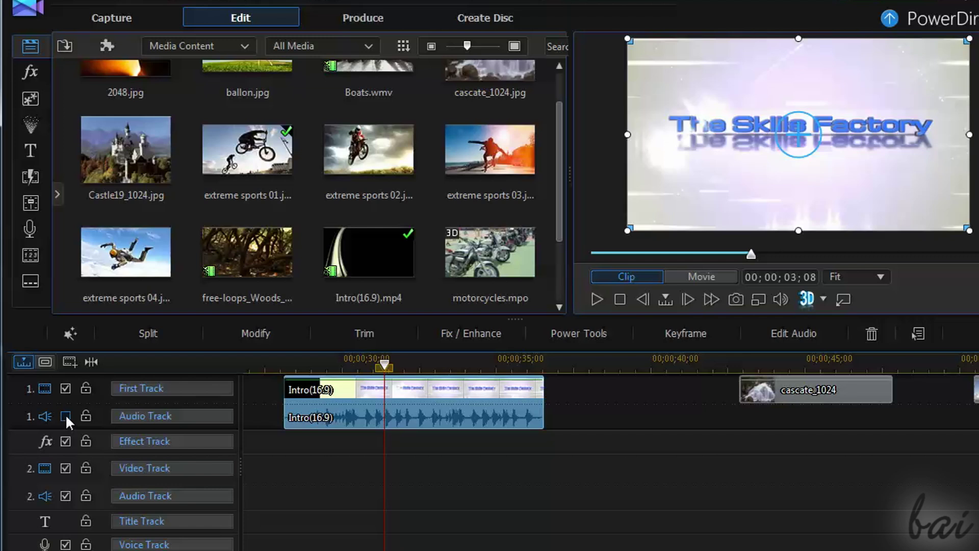
click(66, 415)
click(65, 388)
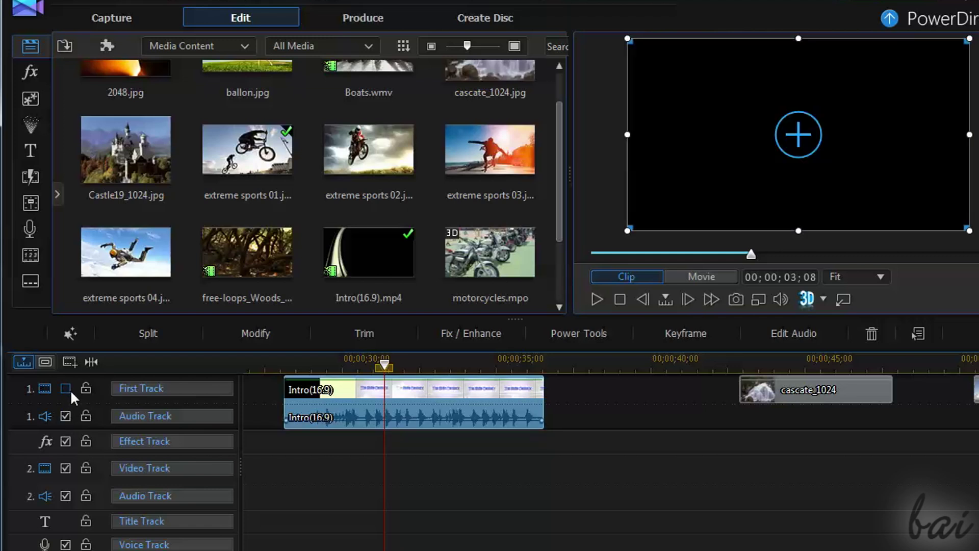
click(65, 388)
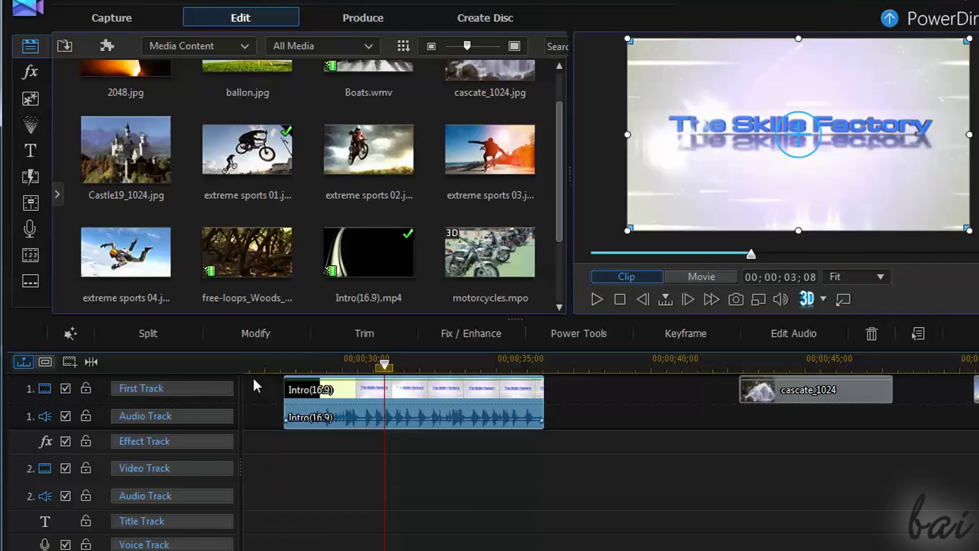
click(85, 388)
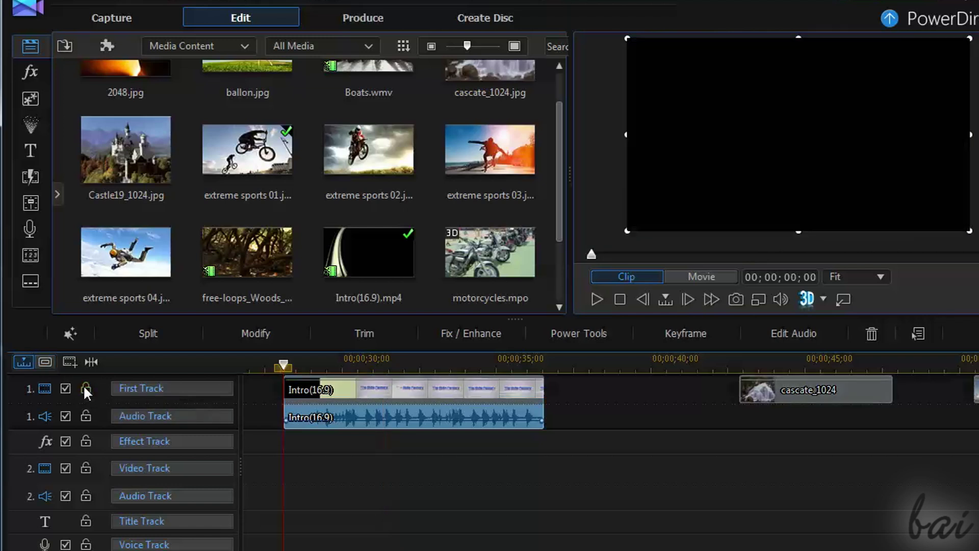
click(86, 415)
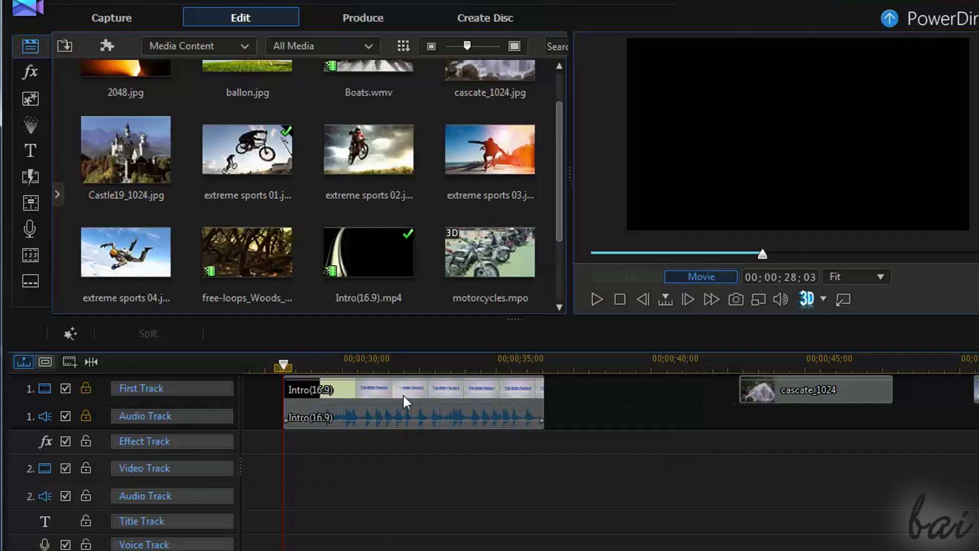
click(86, 415)
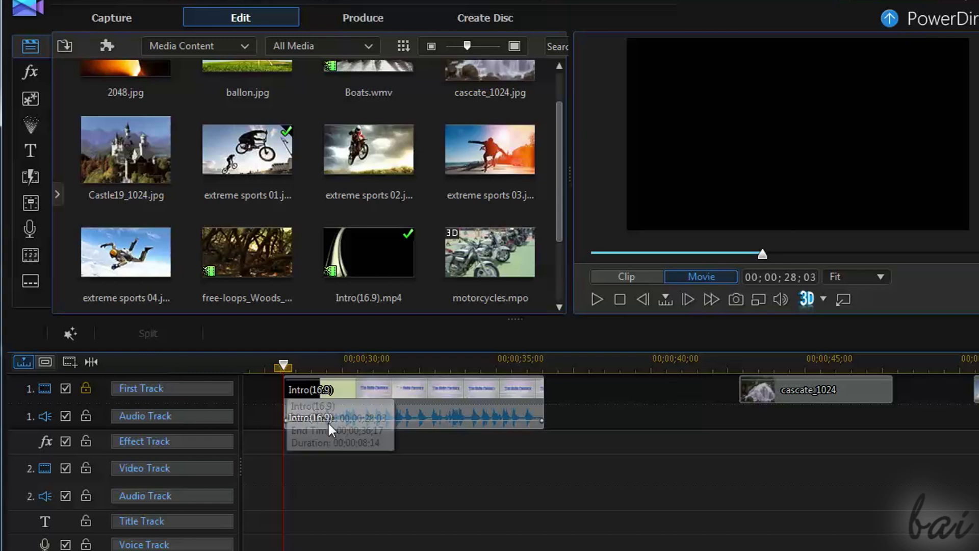
click(388, 421)
drag(396, 420, 520, 417)
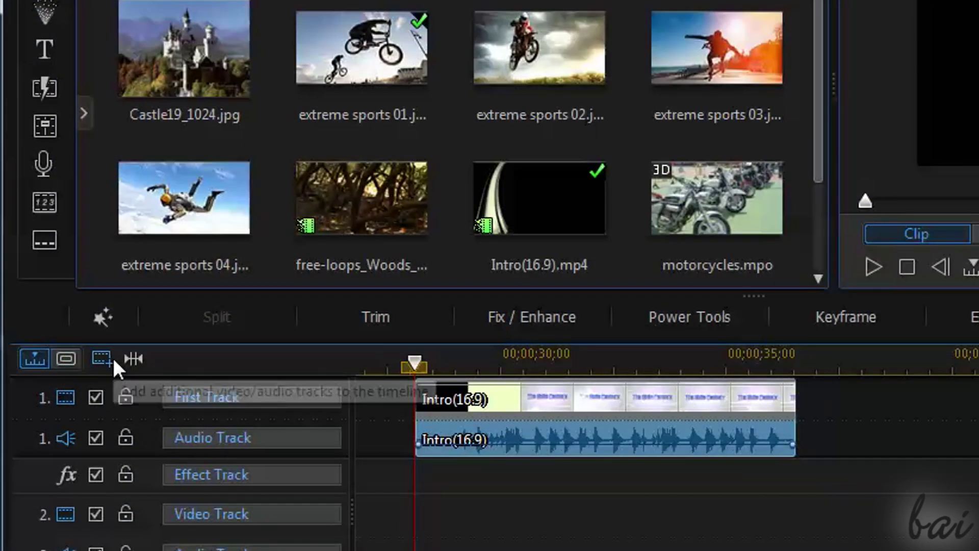
click(110, 358)
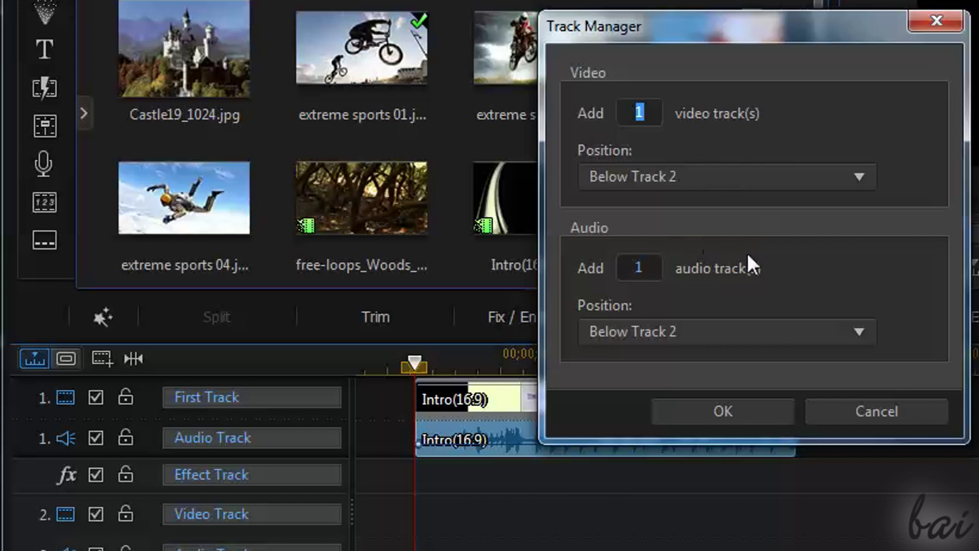
click(858, 409)
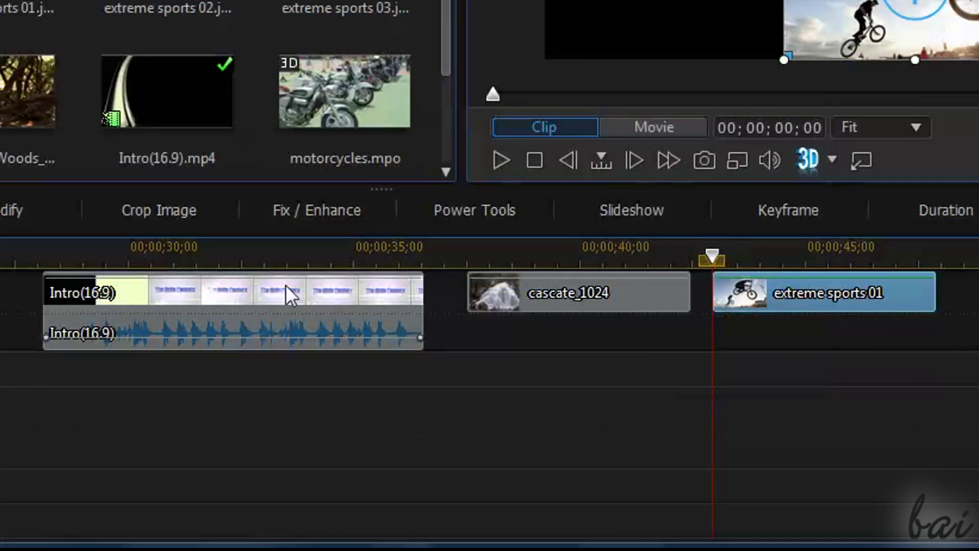
Step: Make video track 1 and audio track 1 taller and zoom in until Intro(16.9) fills the track
mouse_move(138, 253)
mouse_down()
mouse_move(181, 253)
mouse_move(149, 252)
mouse_up()
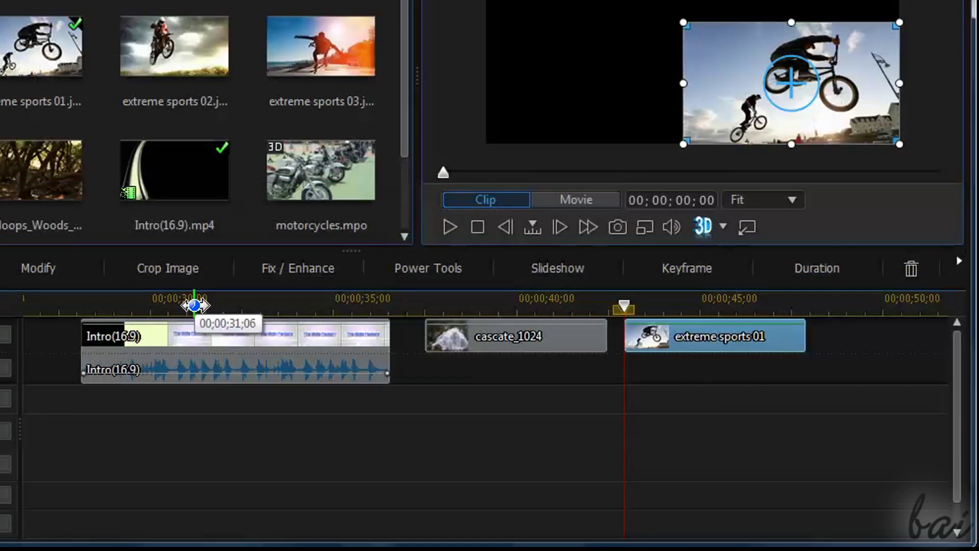
drag(187, 305, 278, 306)
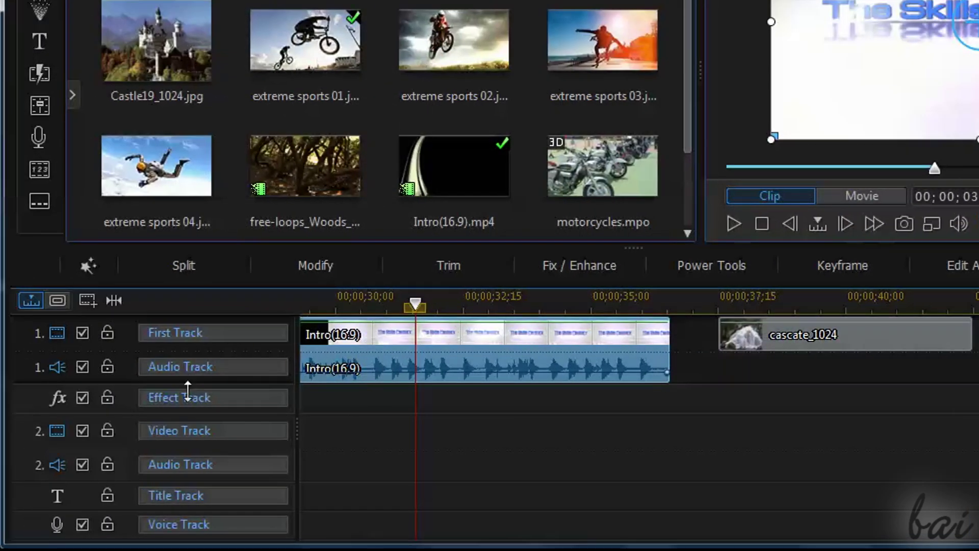
drag(188, 390, 185, 457)
drag(209, 354, 235, 450)
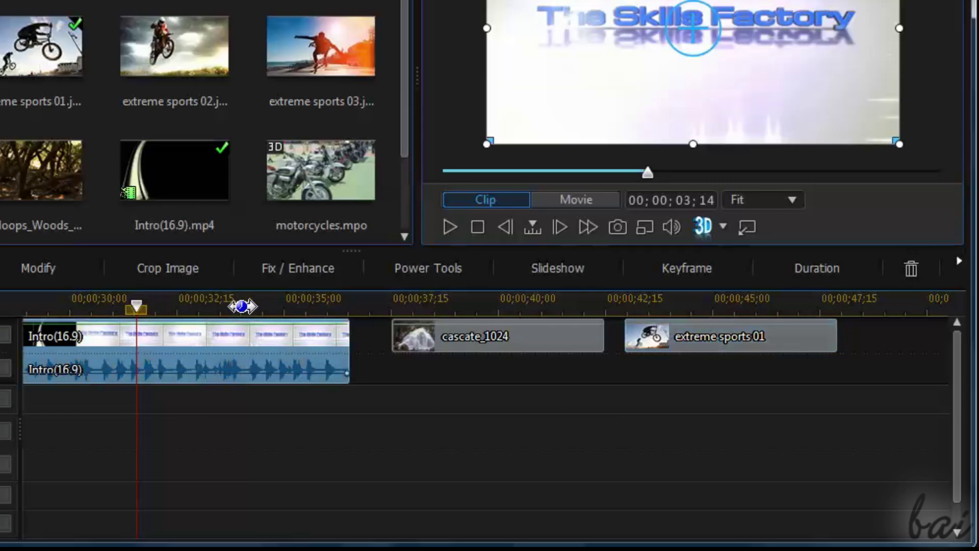
drag(211, 307, 180, 309)
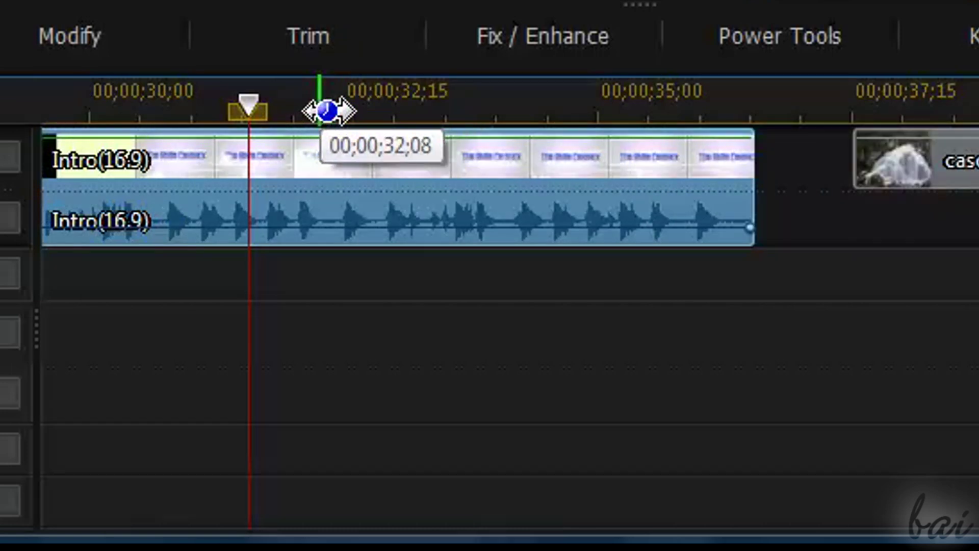
drag(327, 111, 258, 105)
drag(258, 106, 335, 105)
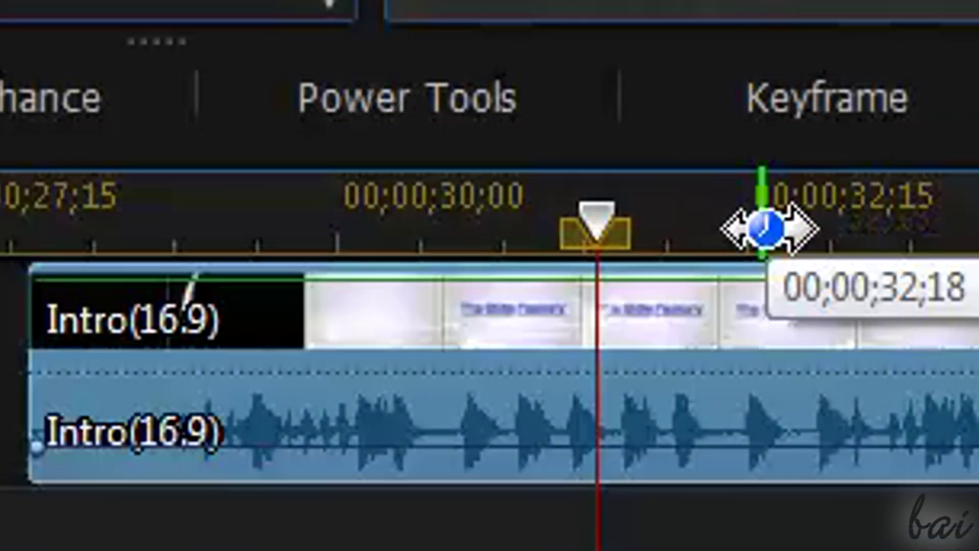
click(763, 224)
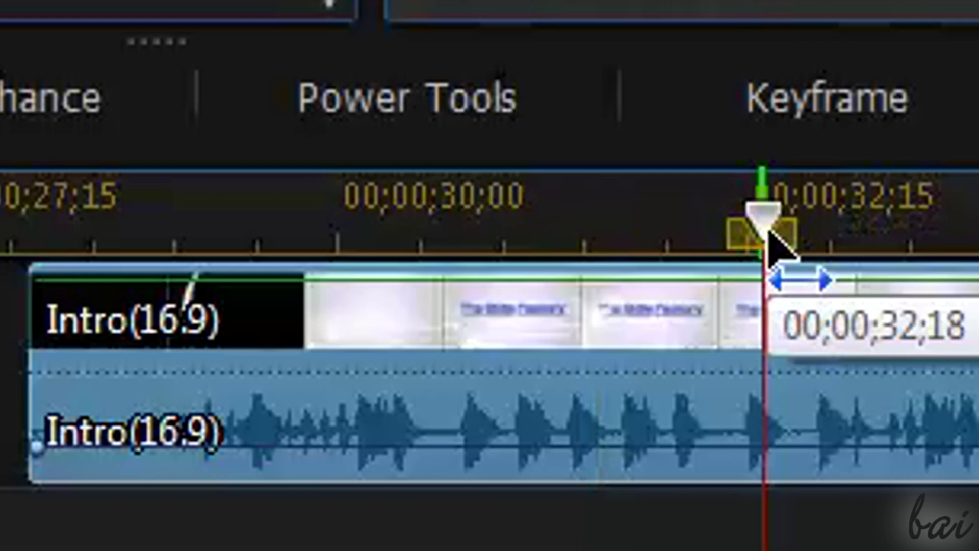
click(426, 224)
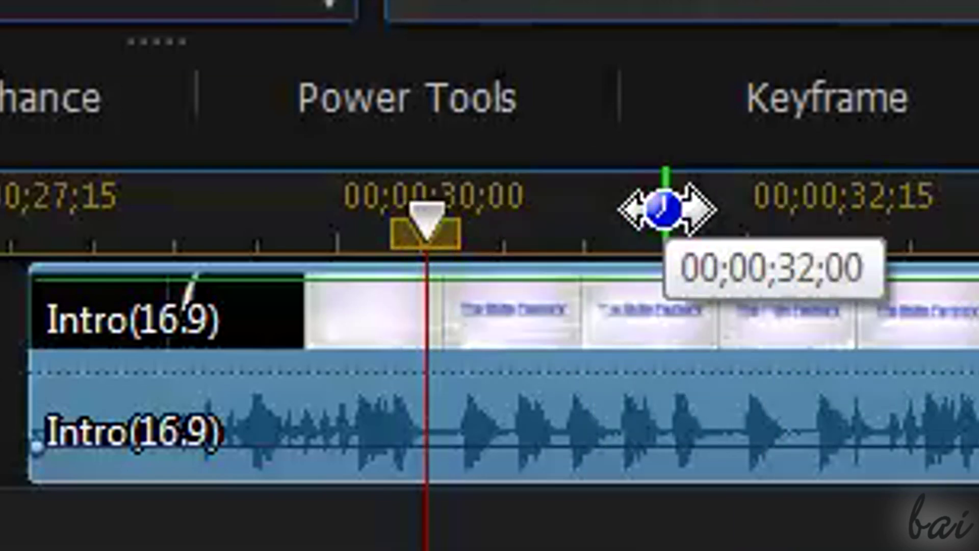
click(665, 209)
click(841, 204)
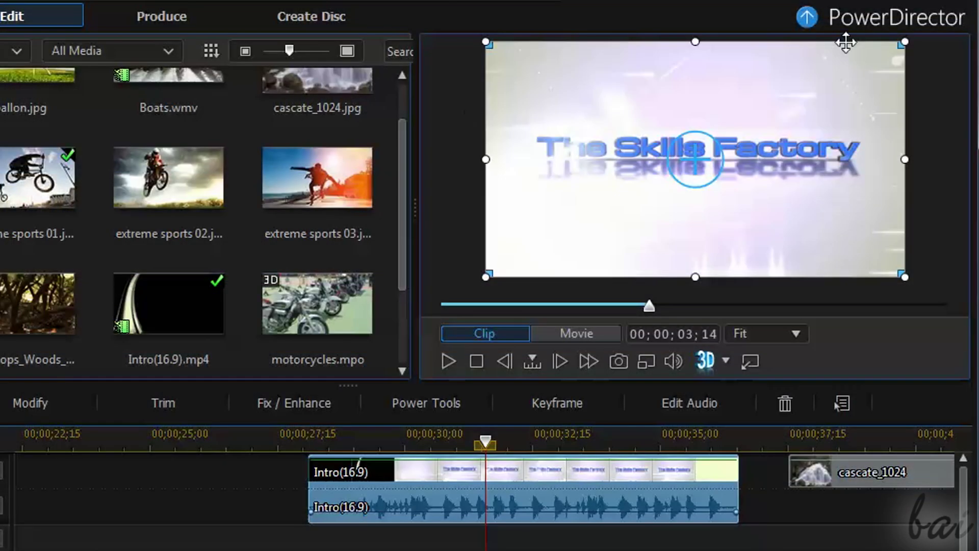
click(538, 444)
click(434, 445)
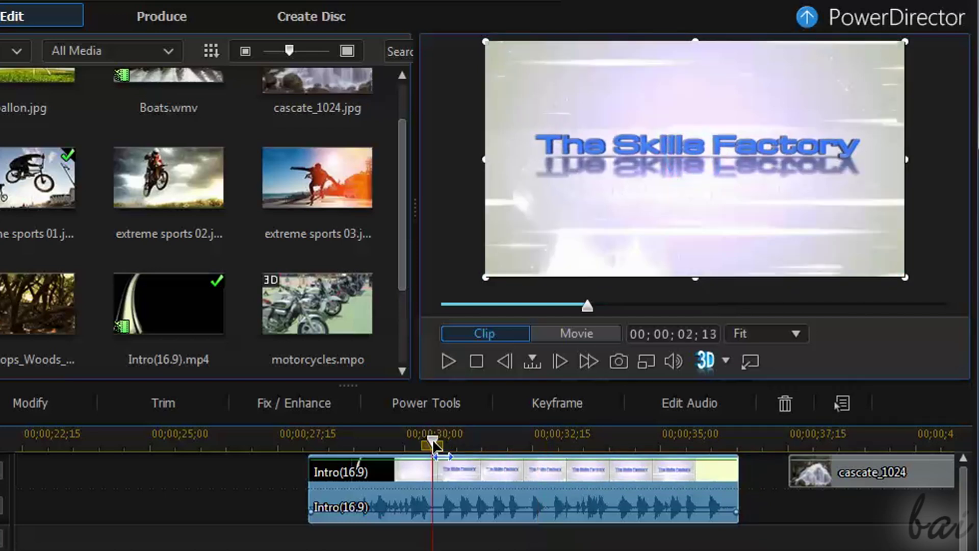
click(507, 442)
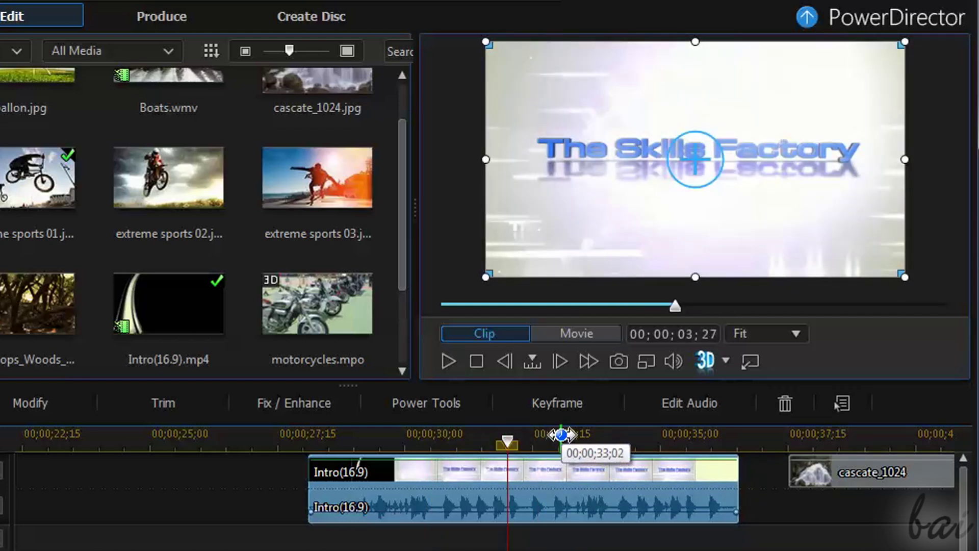
click(561, 435)
click(616, 437)
drag(617, 442, 519, 453)
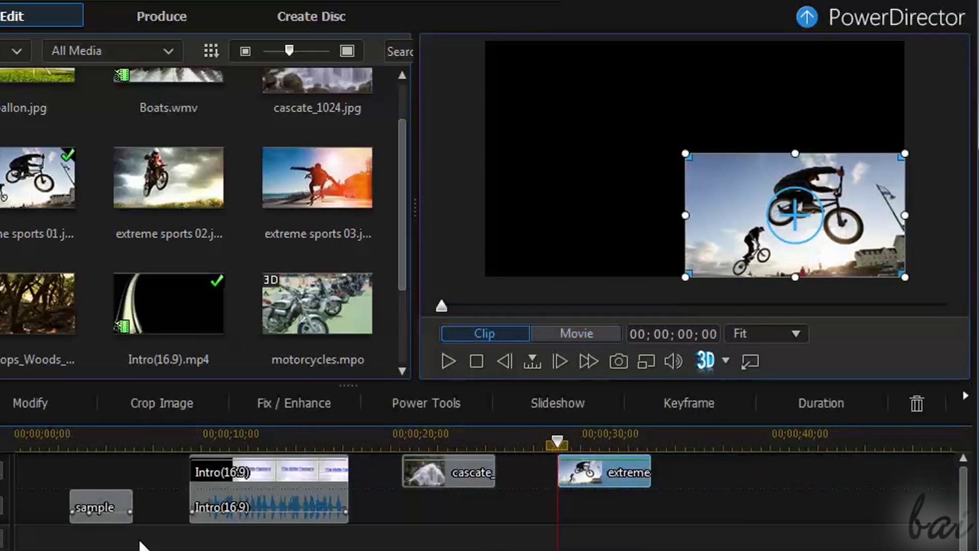
Step: Select the sample audio, Intro(16.9), cascate_1024 and extreme sports clips and drag them slightly right
click(116, 507)
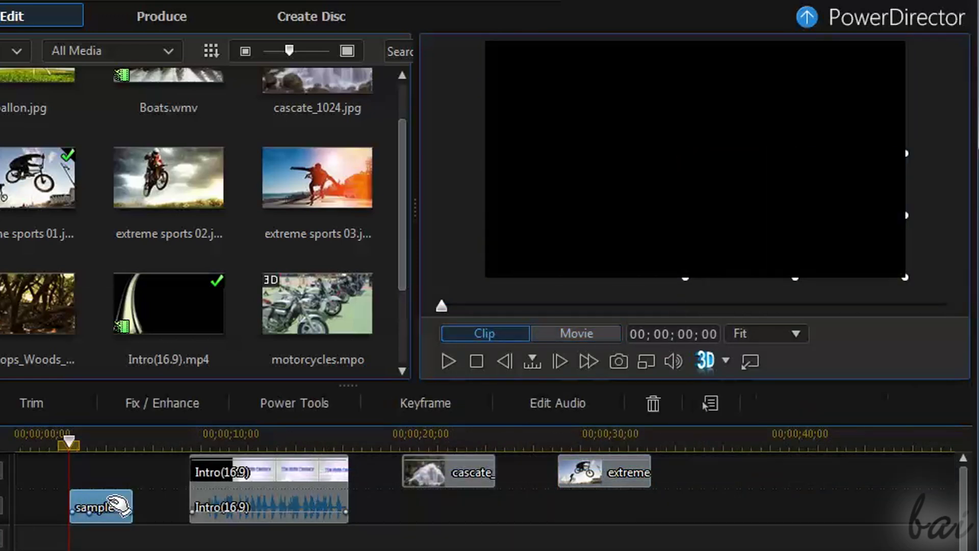
click(256, 489)
click(461, 482)
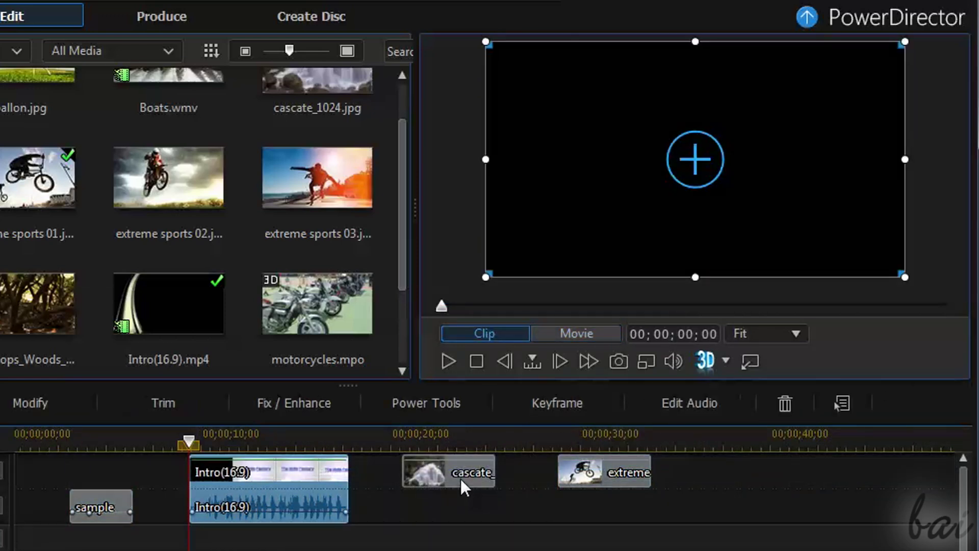
click(617, 480)
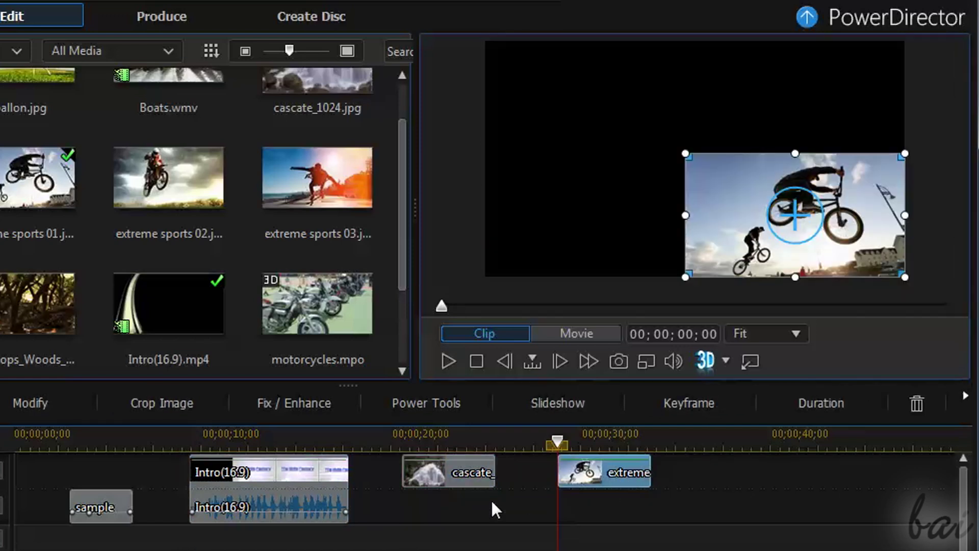
click(103, 492)
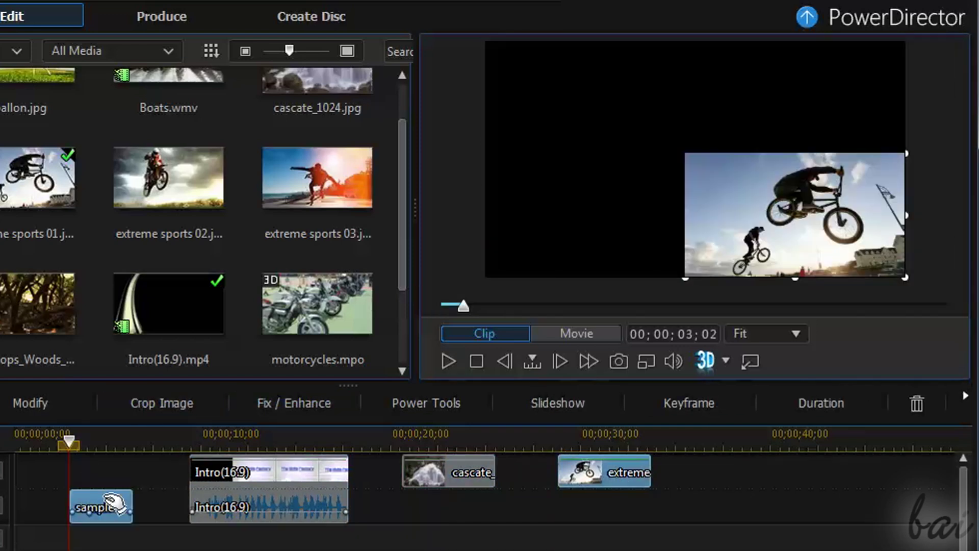
click(342, 492)
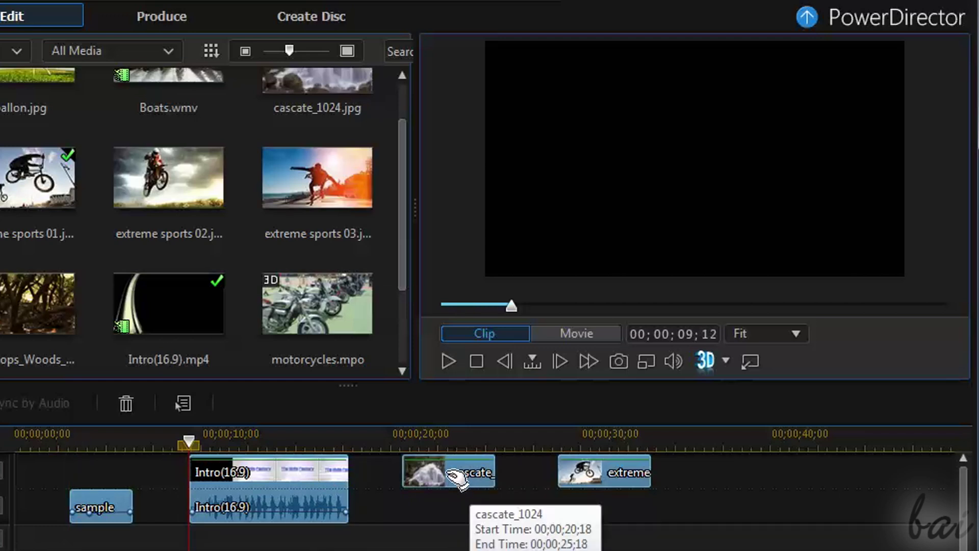
drag(454, 471, 489, 540)
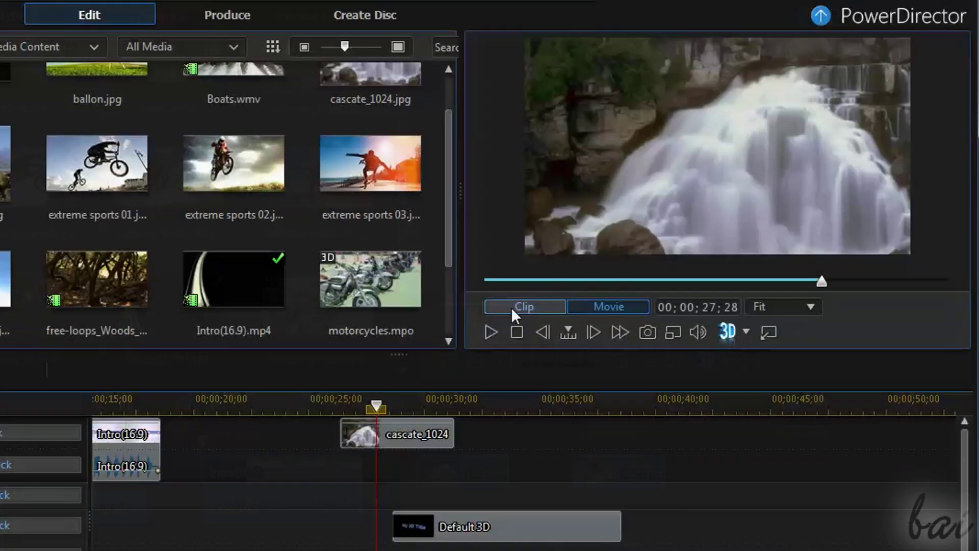
click(511, 308)
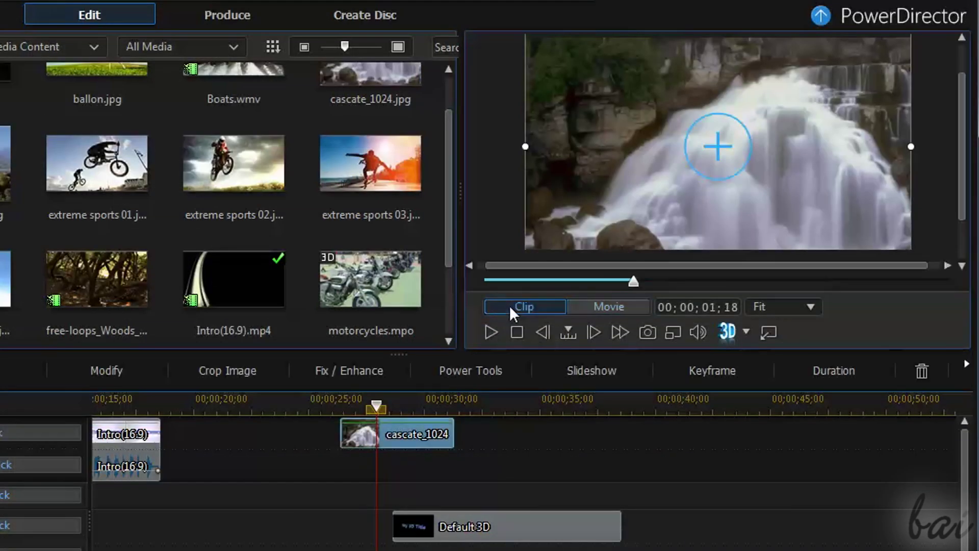
click(345, 407)
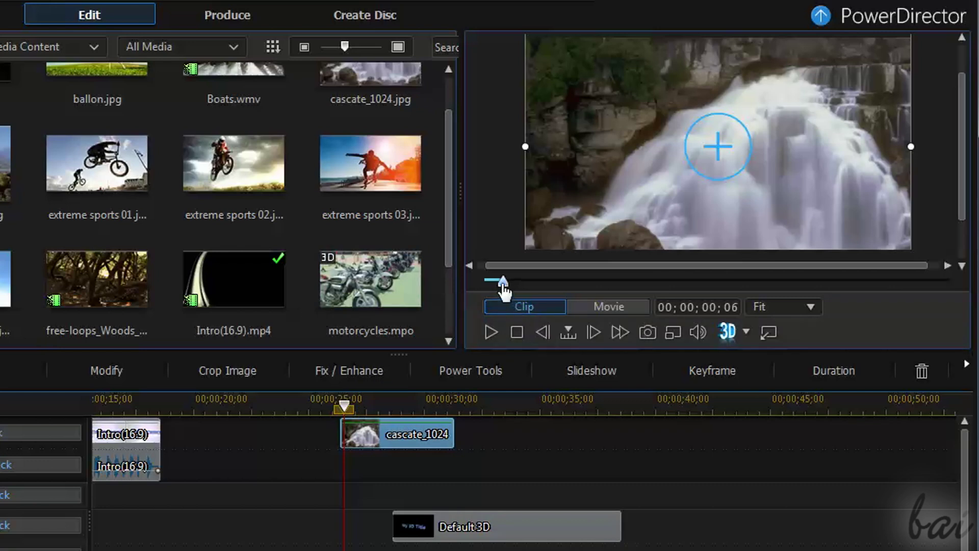
drag(503, 287, 593, 307)
click(593, 307)
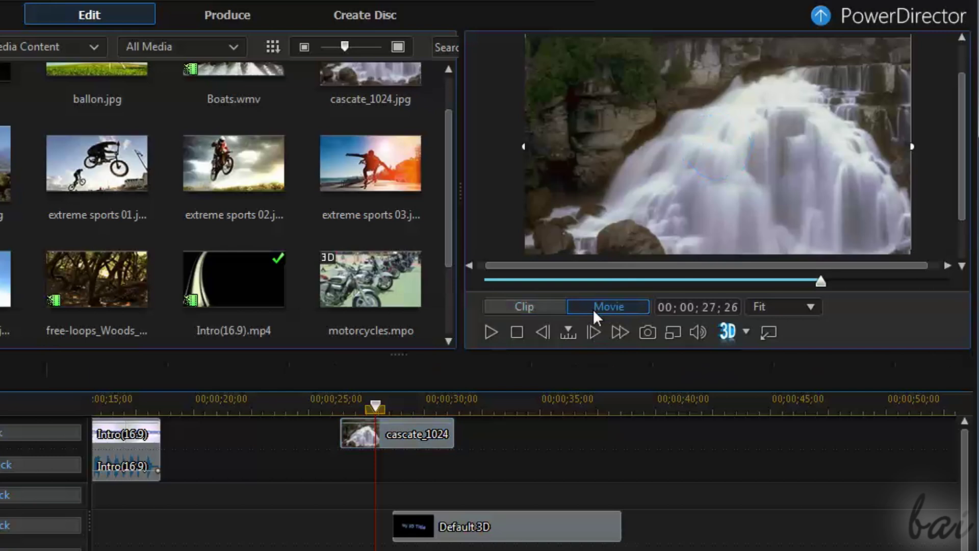
drag(488, 281, 539, 289)
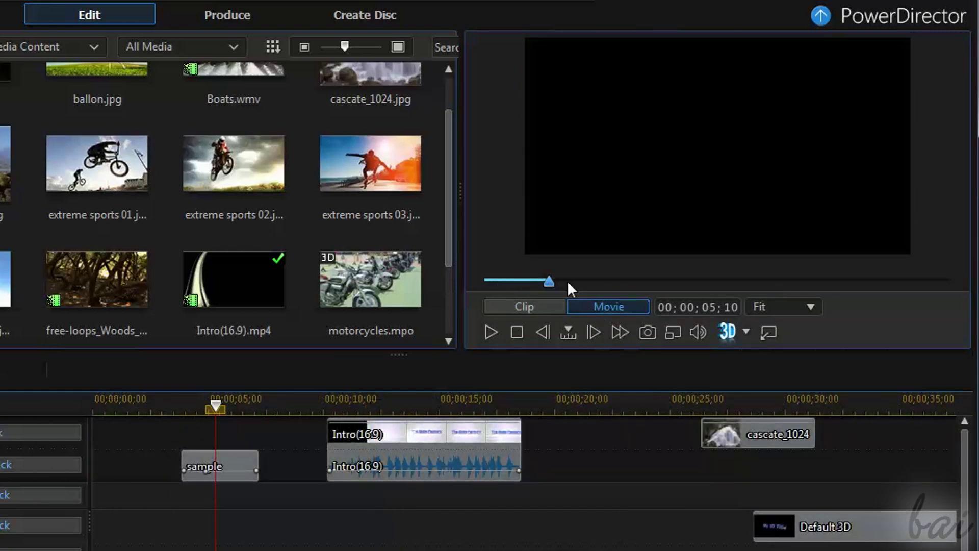
drag(573, 282, 840, 279)
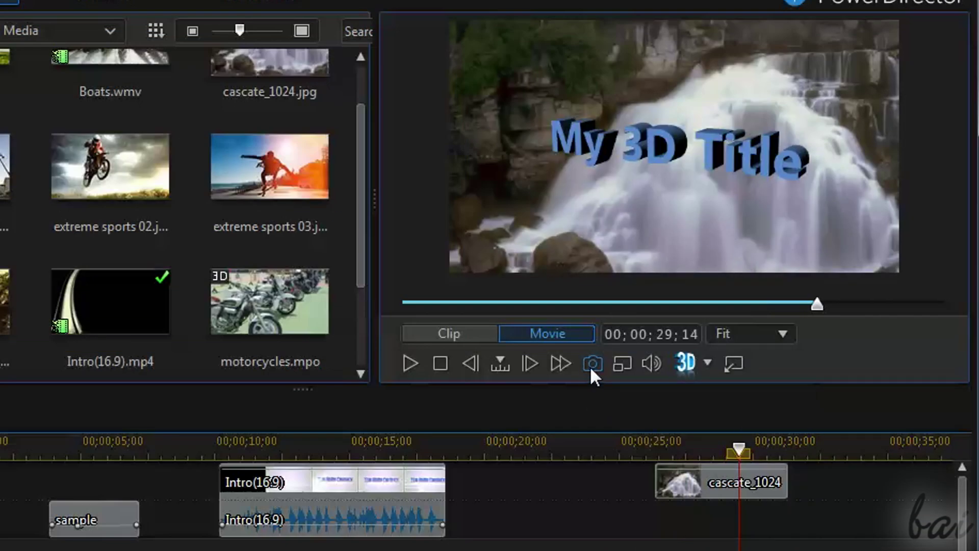
click(591, 366)
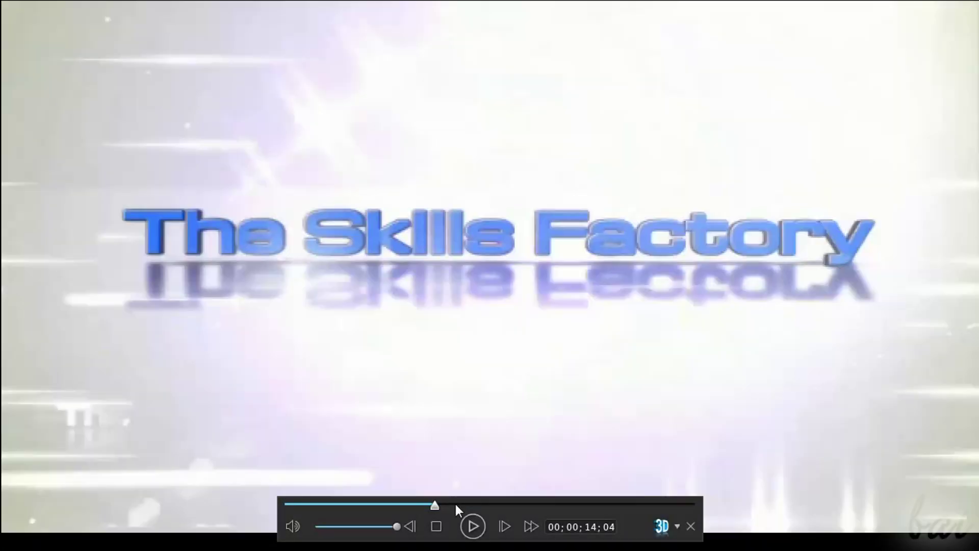
click(524, 504)
double_click(548, 117)
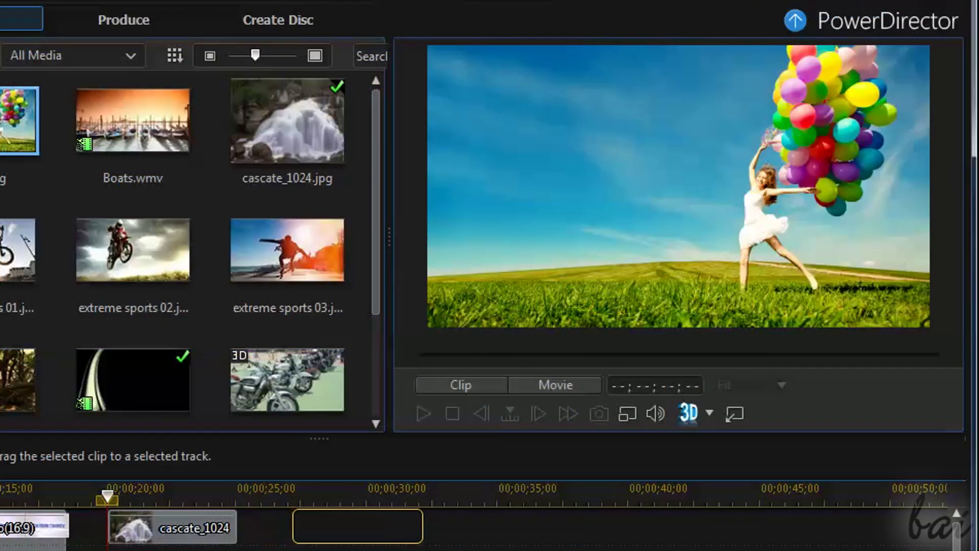
Step: Place ballon.jpg after cascate_1024, then move, resize and start rotating it in the preview
drag(357, 525, 353, 526)
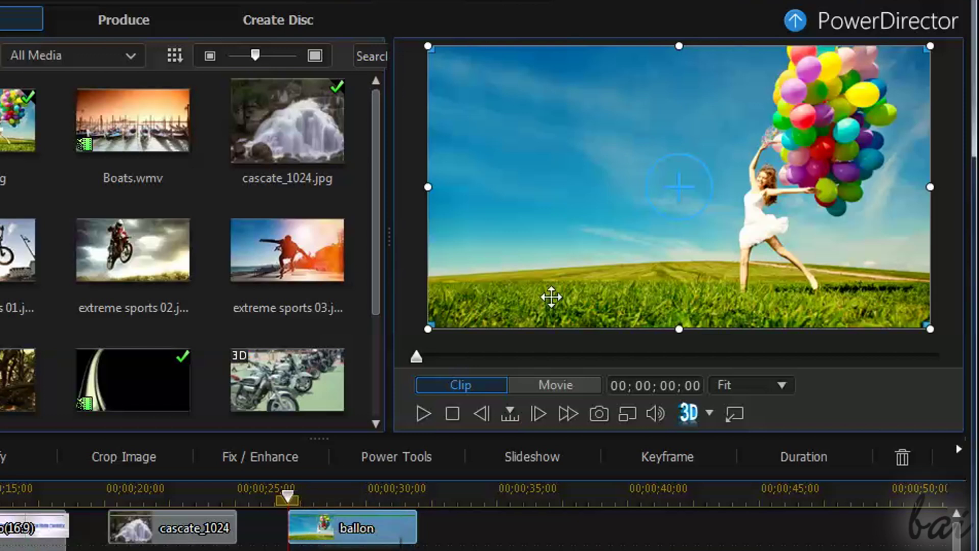
drag(547, 149, 706, 207)
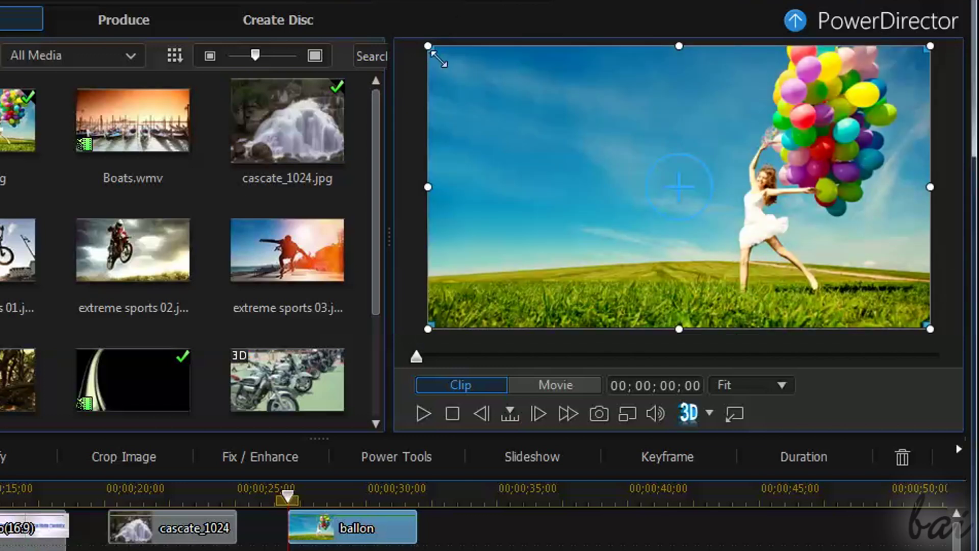
drag(438, 59, 571, 127)
drag(571, 173, 451, 97)
key(ctrl+z)
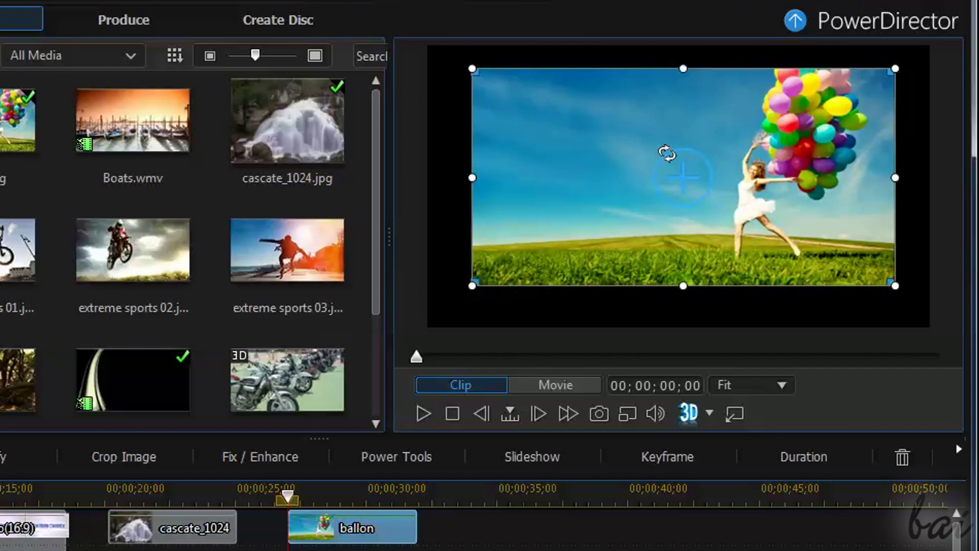
drag(666, 153, 654, 153)
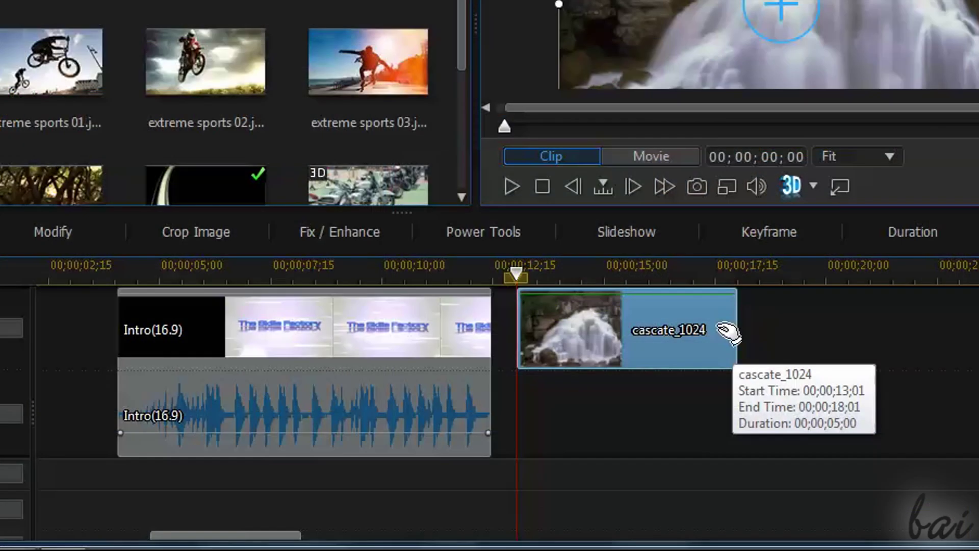
Step: Shift and trim cascate_1024, then stretch Intro(16.9) to end at 00;00;12;15
drag(721, 331, 648, 354)
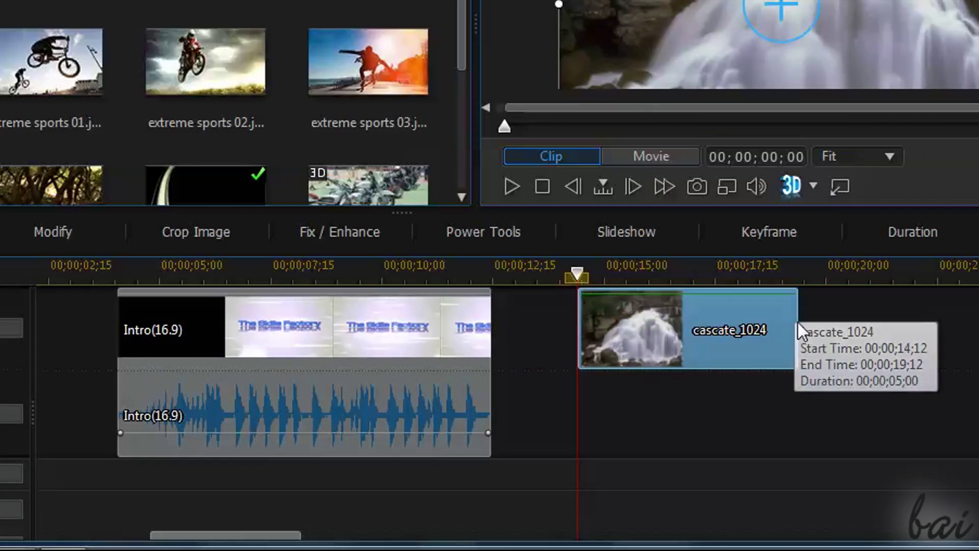
drag(798, 326, 776, 329)
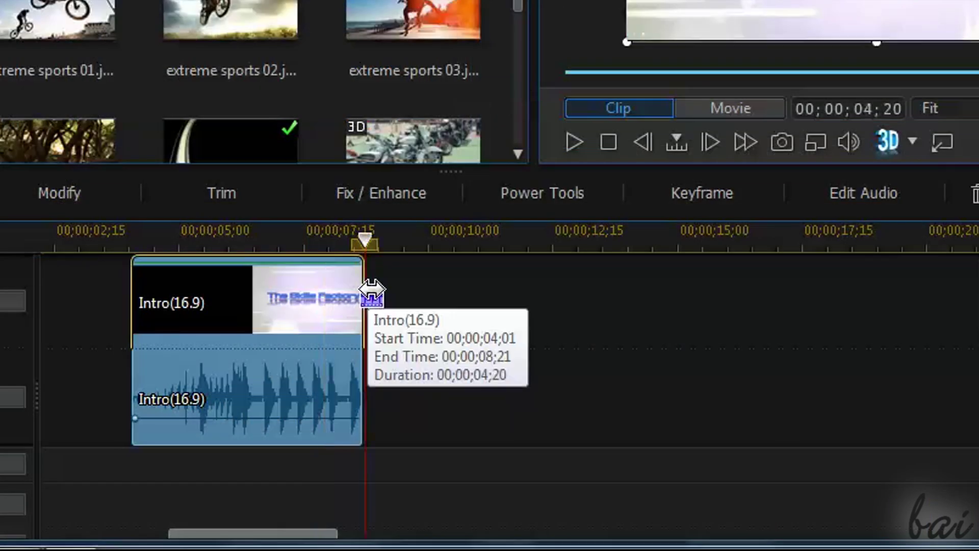
drag(372, 291, 776, 295)
drag(714, 283, 704, 281)
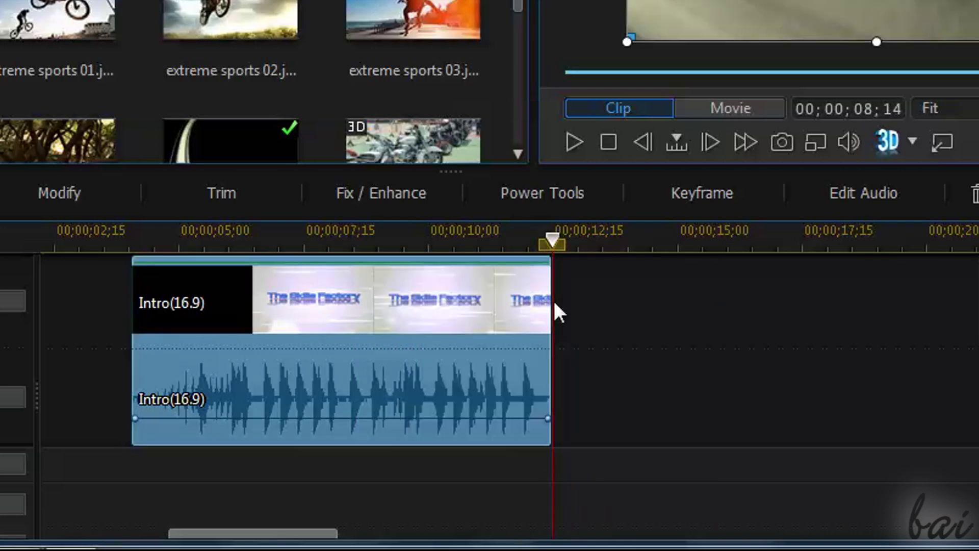
Step: Stretch Intro(16.9)'s end for a Video Speed change, undoing the Speed/Trim Only trim
drag(551, 306, 722, 312)
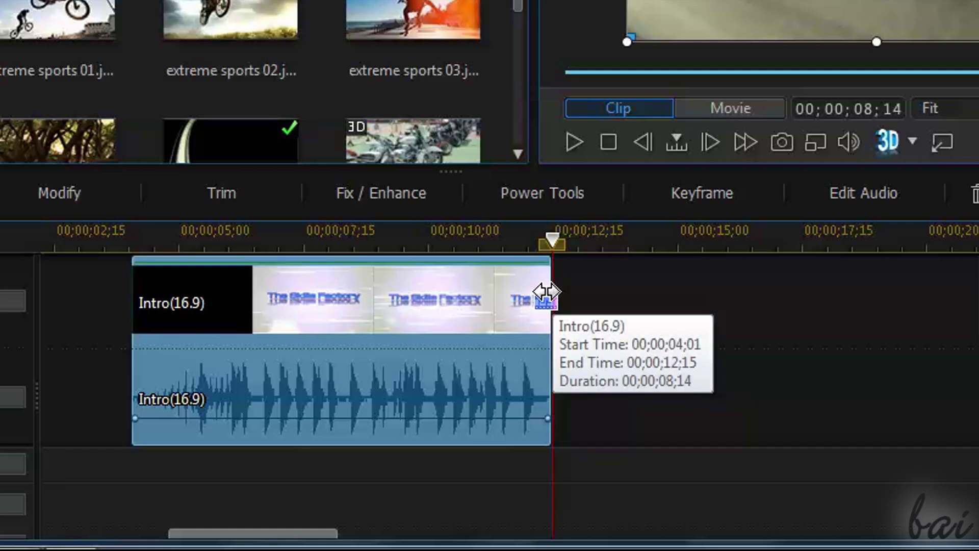
drag(546, 292, 878, 306)
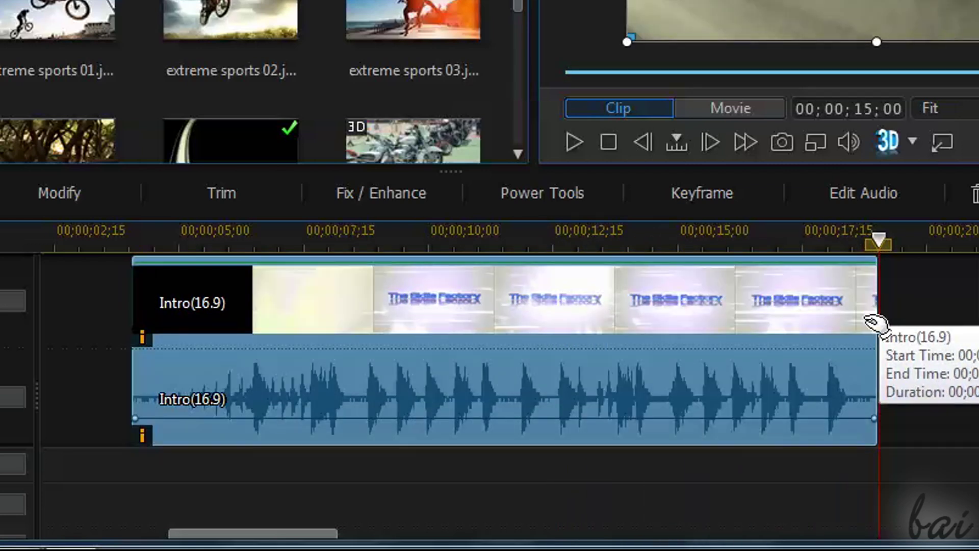
drag(876, 306, 322, 302)
click(356, 320)
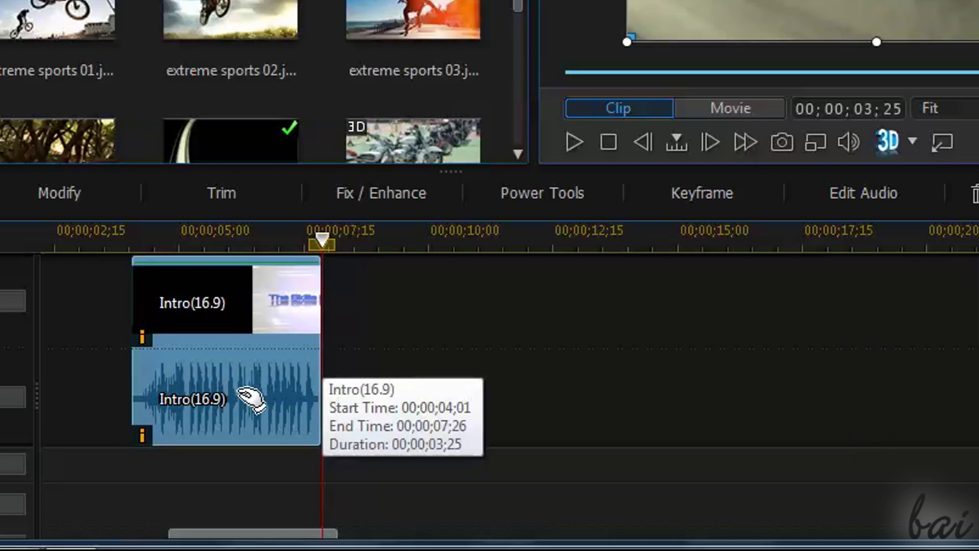
key(ctrl+z)
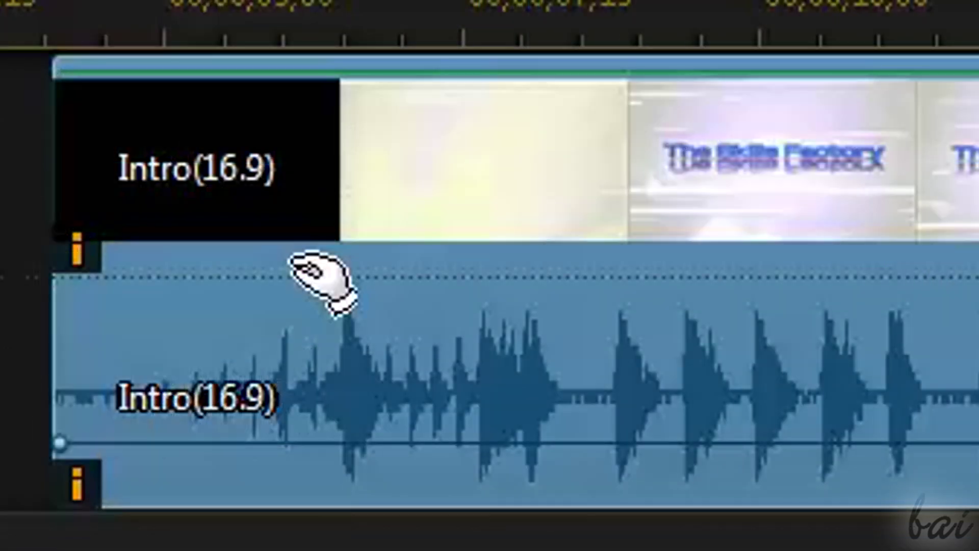
mouse_move(77, 260)
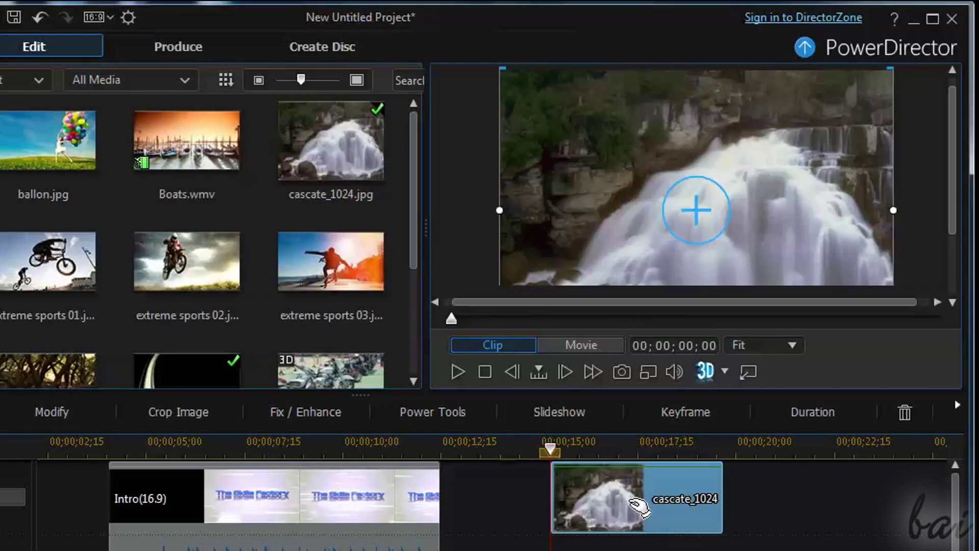
Step: View the cascate_1024 clip's right-click options, then dismiss the menu
right_click(628, 500)
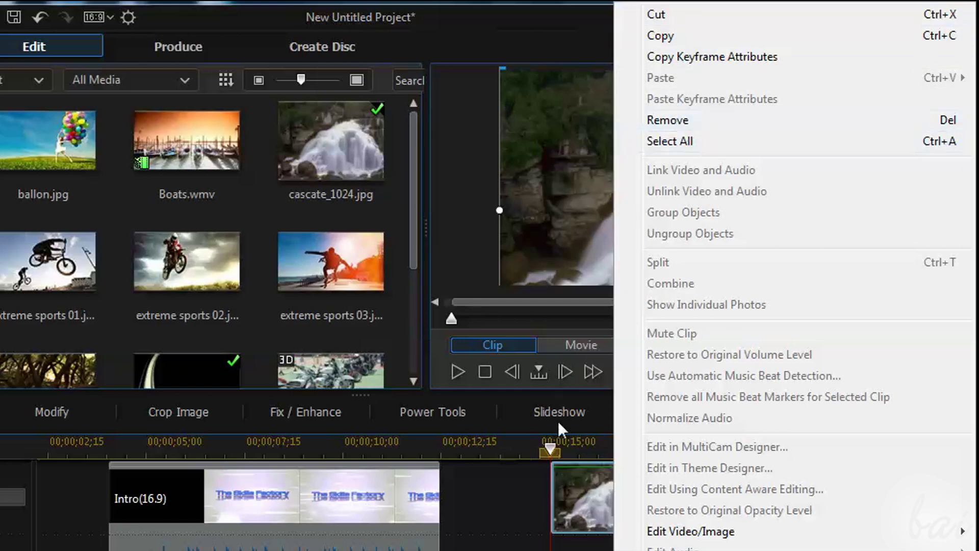
click(581, 487)
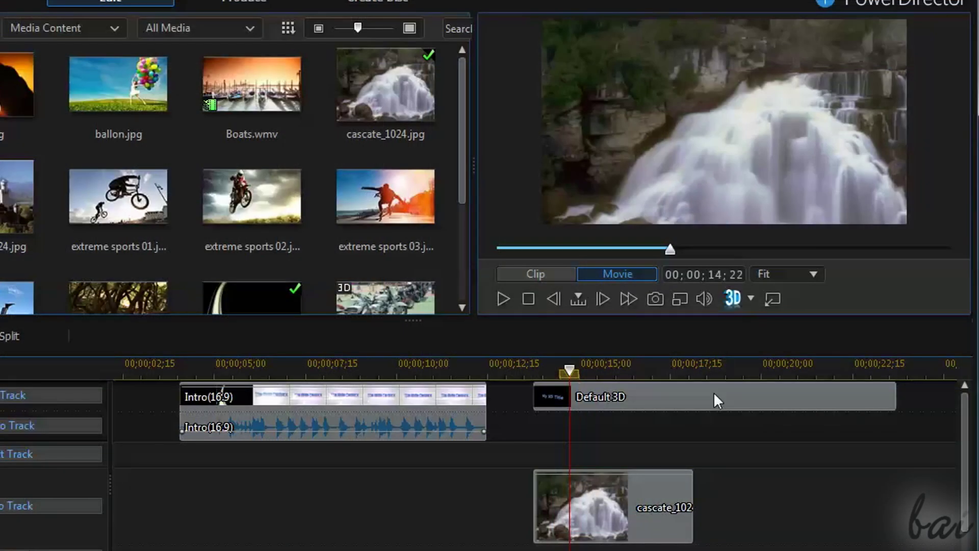
Step: Drag the cascate_1024 clip's opacity line down to about 77 so the 3D title shows faintly
click(587, 480)
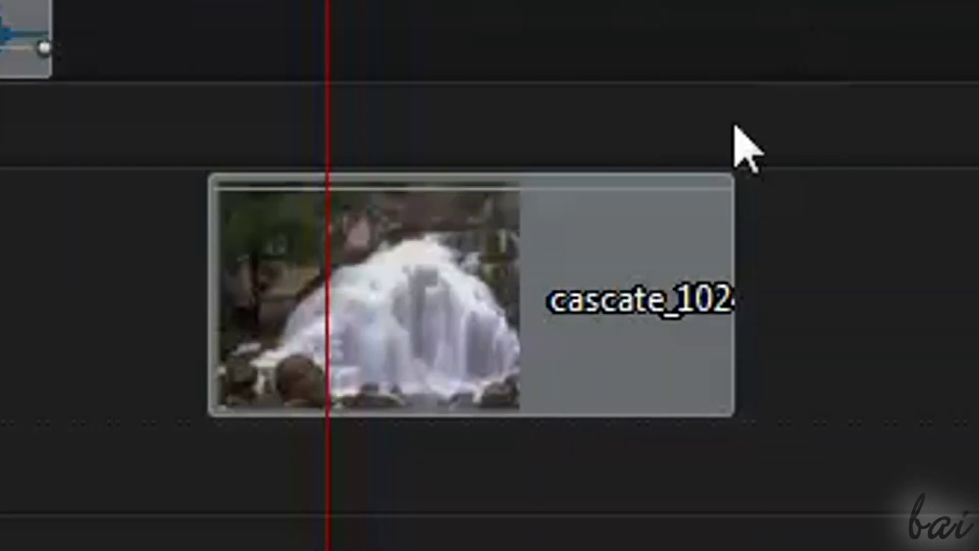
click(380, 210)
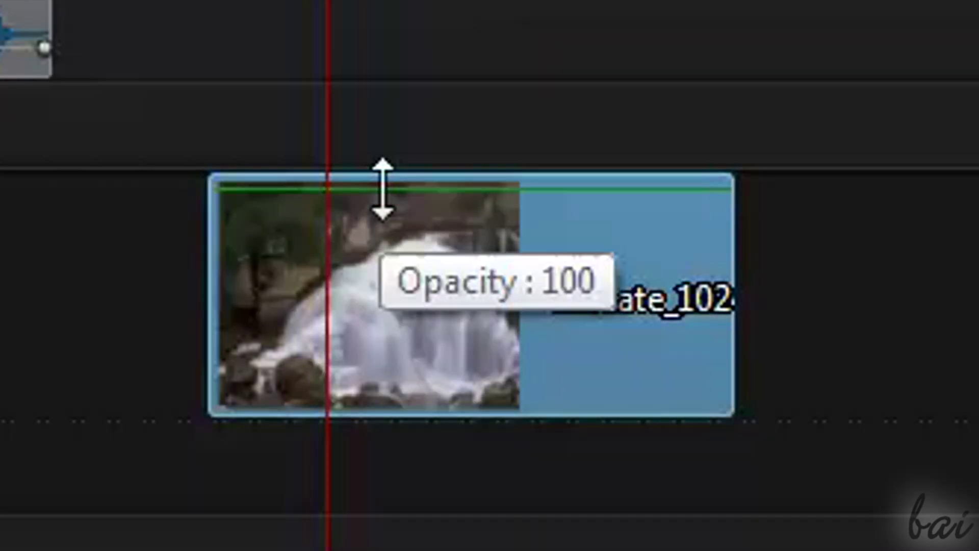
drag(383, 194, 383, 265)
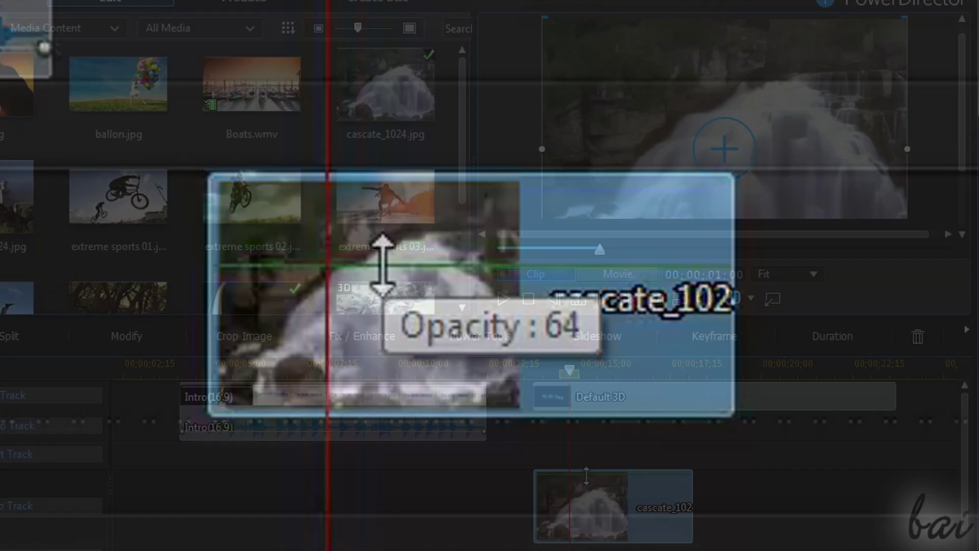
mouse_move(586, 476)
mouse_down()
mouse_move(586, 536)
mouse_move(585, 465)
mouse_move(590, 490)
mouse_up()
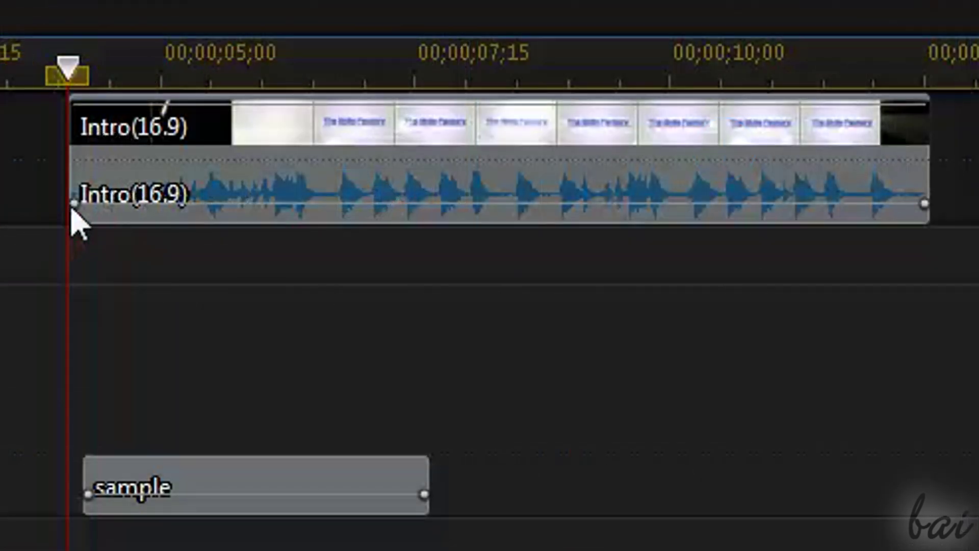
Step: Move the Intro clip to start at the playhead and lower its starting audio gain
click(186, 431)
drag(94, 192, 99, 193)
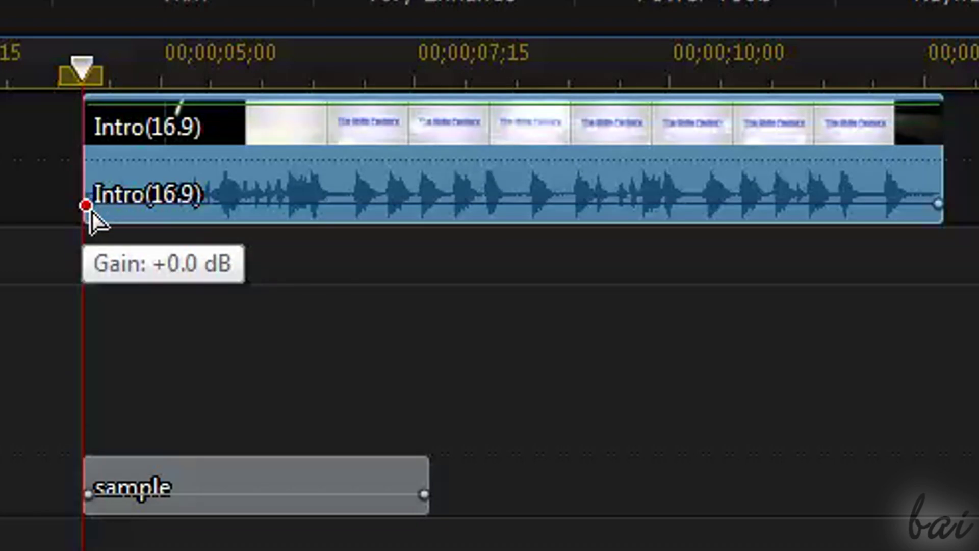
drag(88, 208, 90, 267)
Step: Raise the Intro audio's end gain, add a +12.0 dB gain point mid-clip, and play it back
mouse_move(936, 195)
mouse_down()
mouse_move(942, 201)
mouse_move(947, 148)
mouse_move(937, 195)
mouse_up()
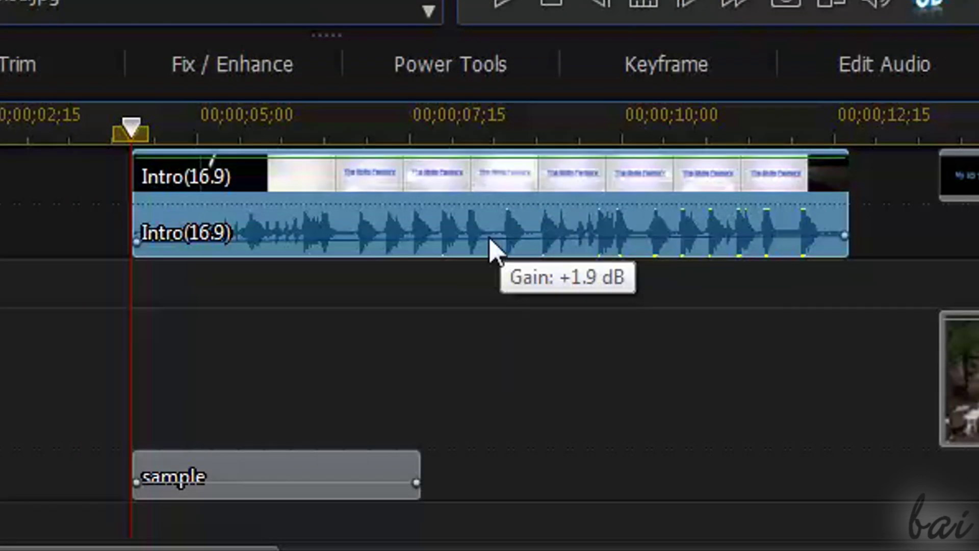
drag(490, 238, 493, 279)
click(506, 10)
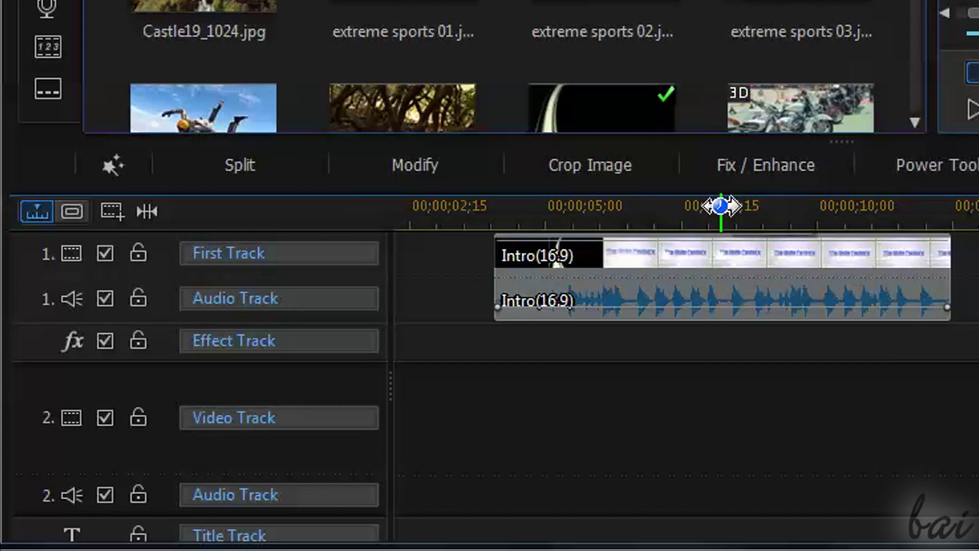
Step: Split the Intro clip at 00;00;07;15 and move the first part to start at 00;00;02;21
click(692, 266)
drag(473, 209, 727, 250)
click(728, 251)
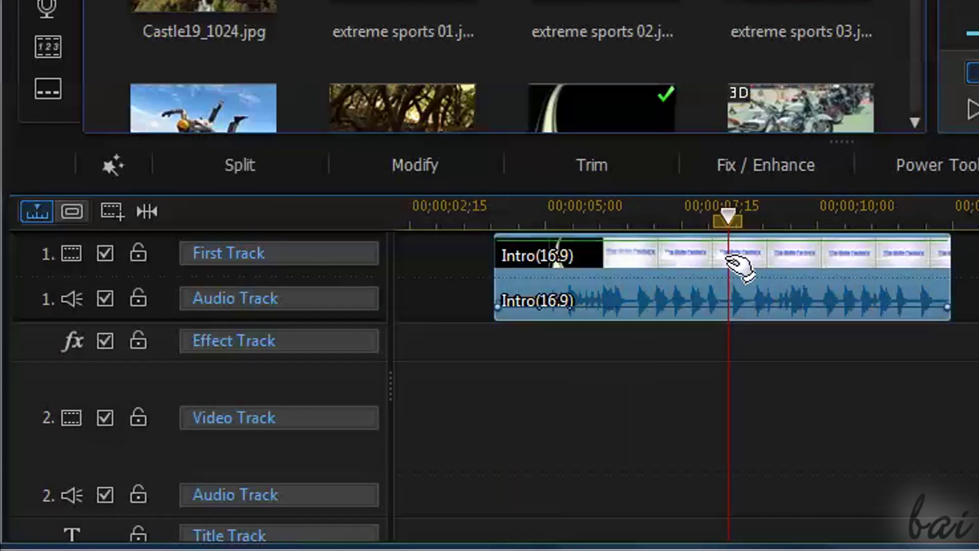
click(229, 167)
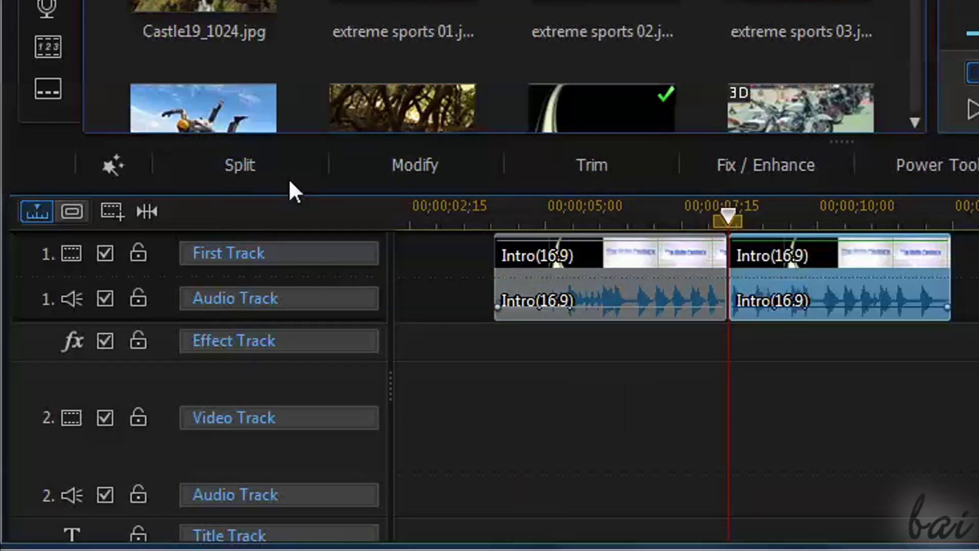
click(787, 256)
drag(611, 257, 553, 306)
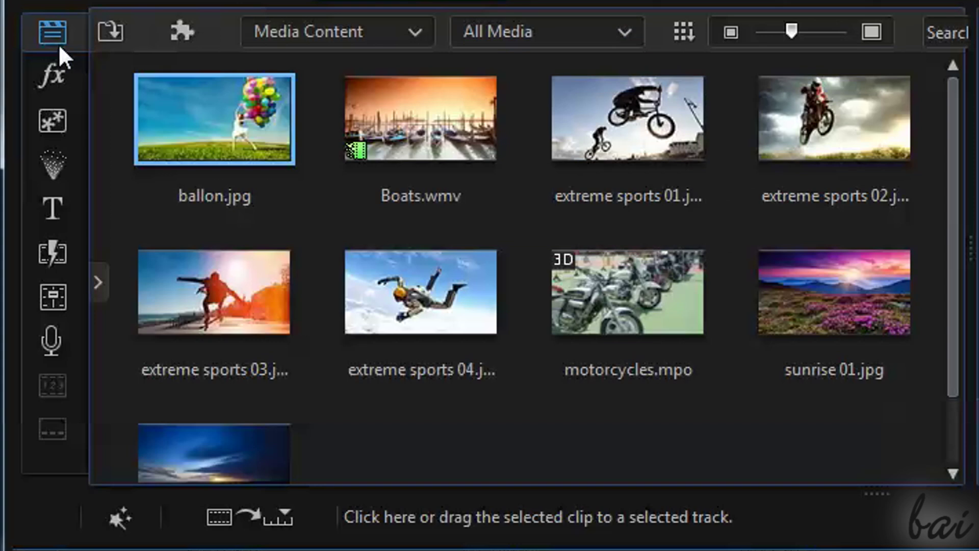
Step: Browse the video effects, PiP objects, particle effects and titles libraries
click(58, 72)
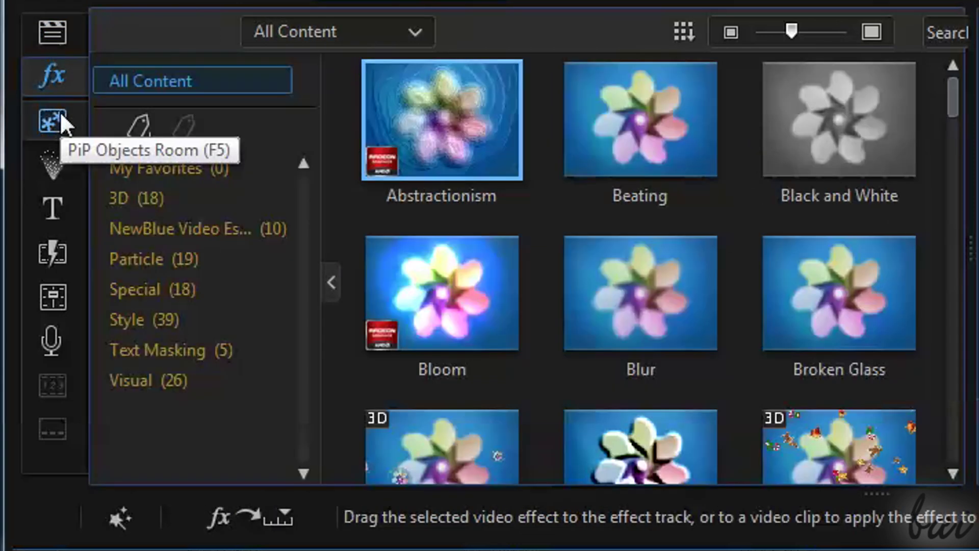
click(60, 115)
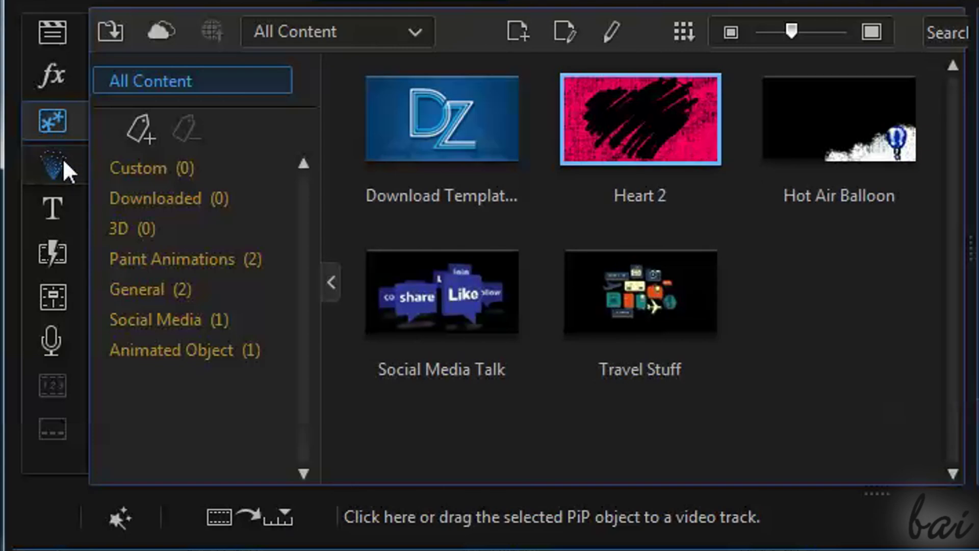
click(63, 158)
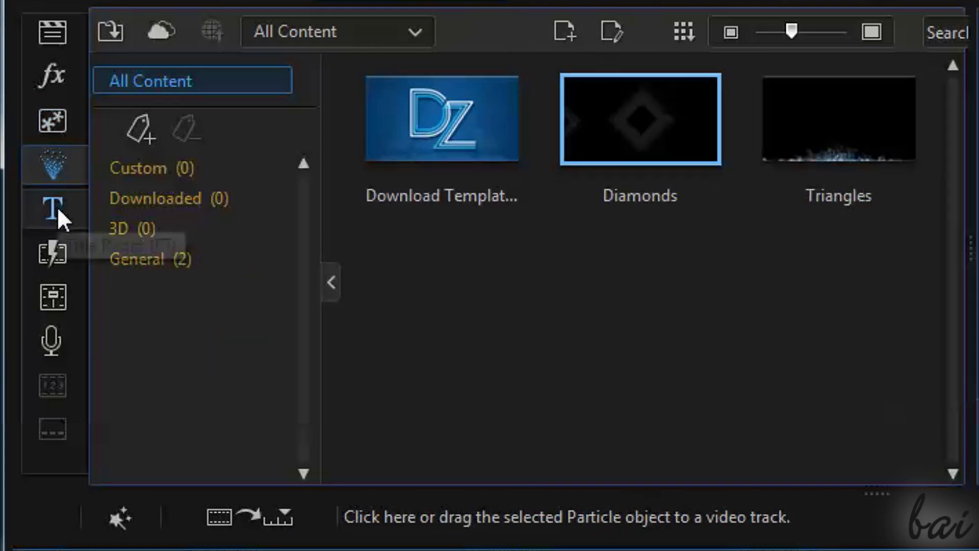
click(57, 207)
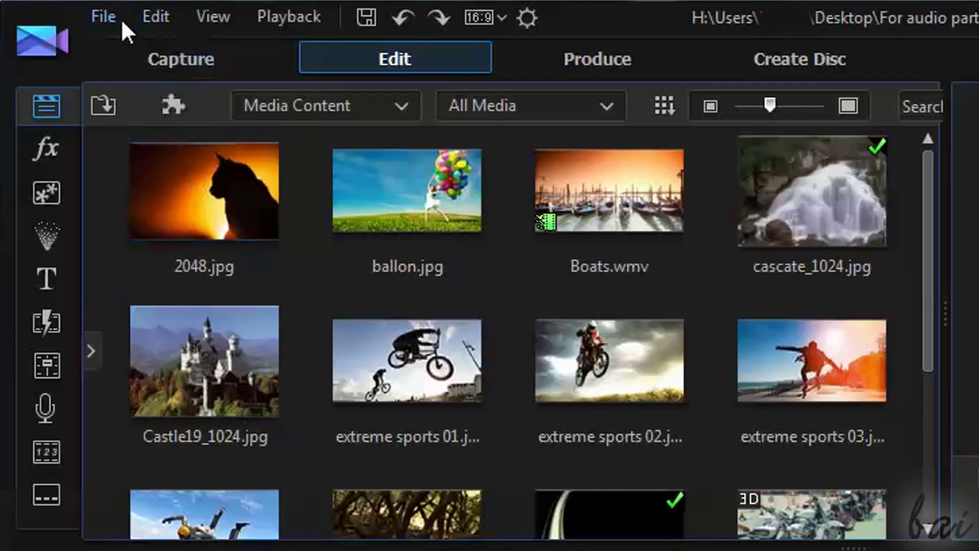
Step: Save the project through Save As with the file name 'tut', creating tut.pds on the Desktop
click(364, 18)
click(312, 508)
drag(292, 504, 43, 437)
text(tut.pds)
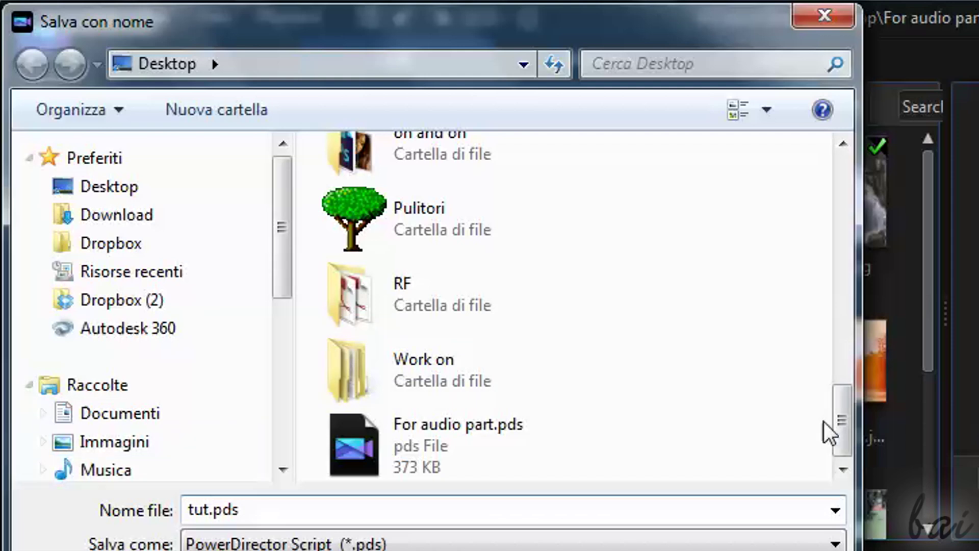
drag(837, 430, 844, 408)
key(Return)
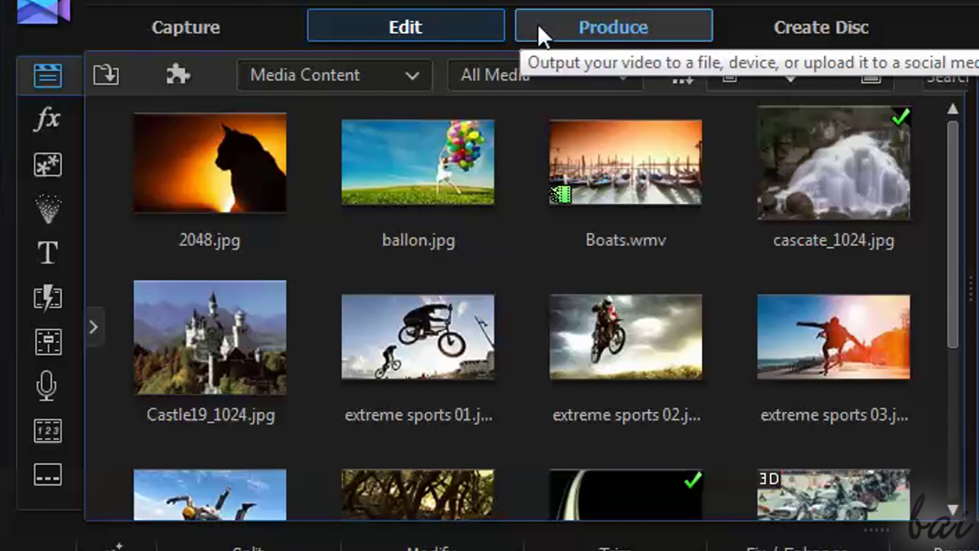
Step: Open Produce and view the 3D, Device and Online output options, dismissing the no-3D-content warning
click(598, 24)
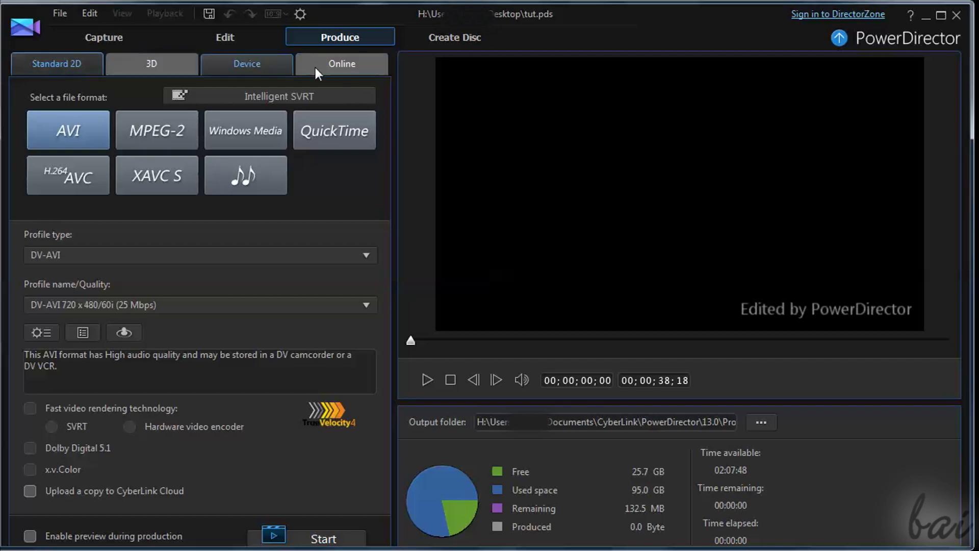
click(163, 68)
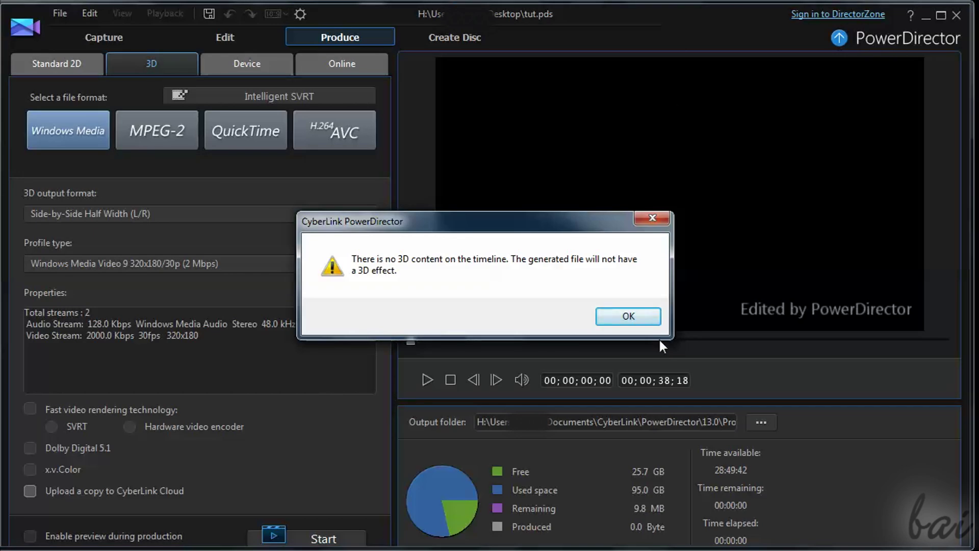
click(645, 319)
click(258, 66)
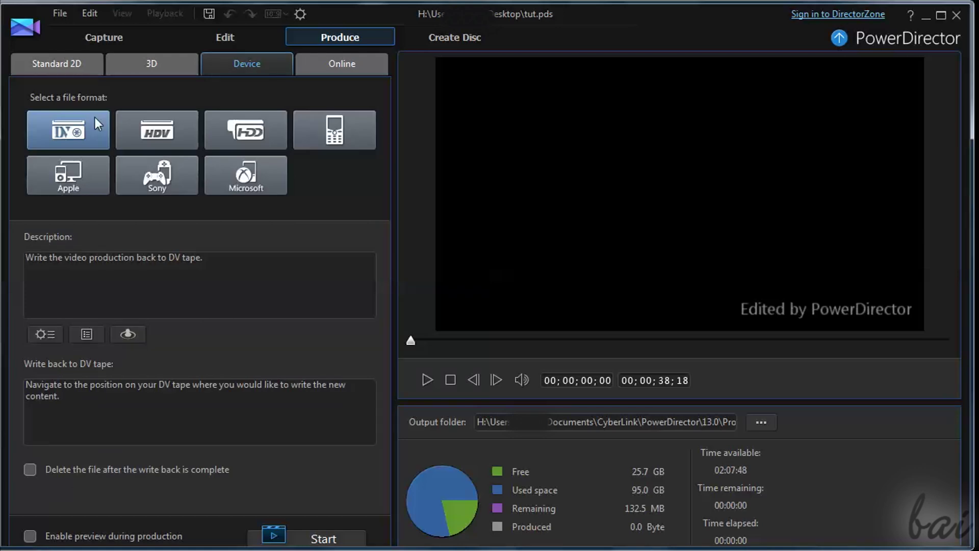
click(323, 68)
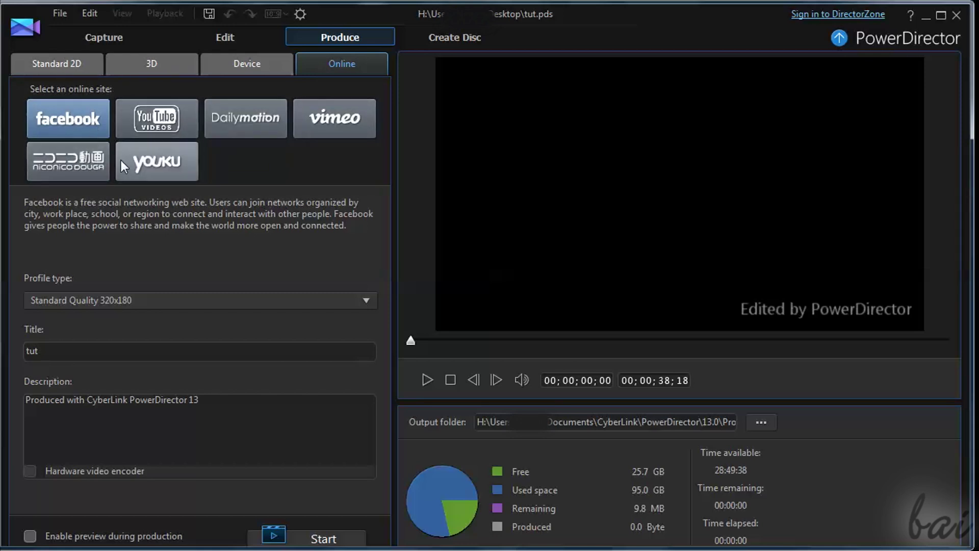
Step: Return to Standard 2D output and, after trying MPEG-2 and Windows Media, choose AVI
click(71, 63)
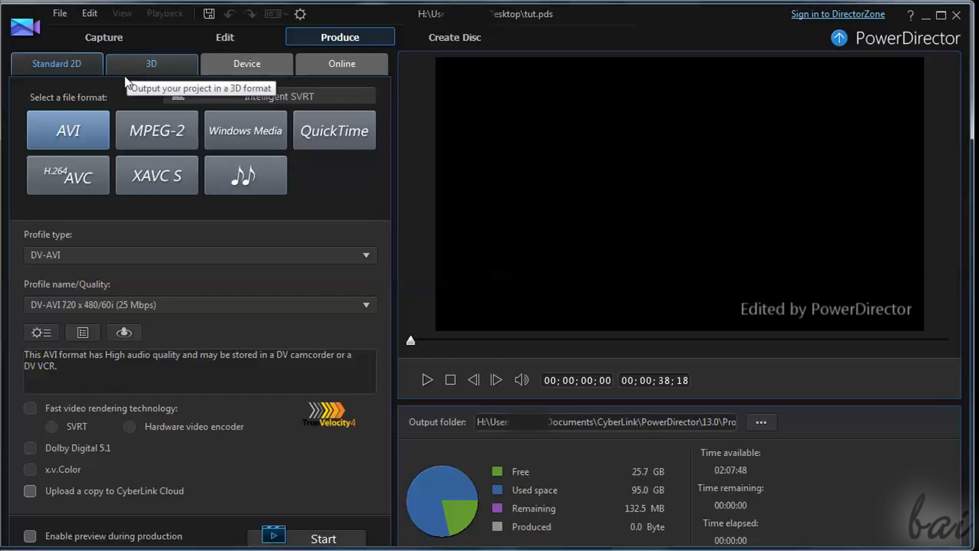
click(160, 129)
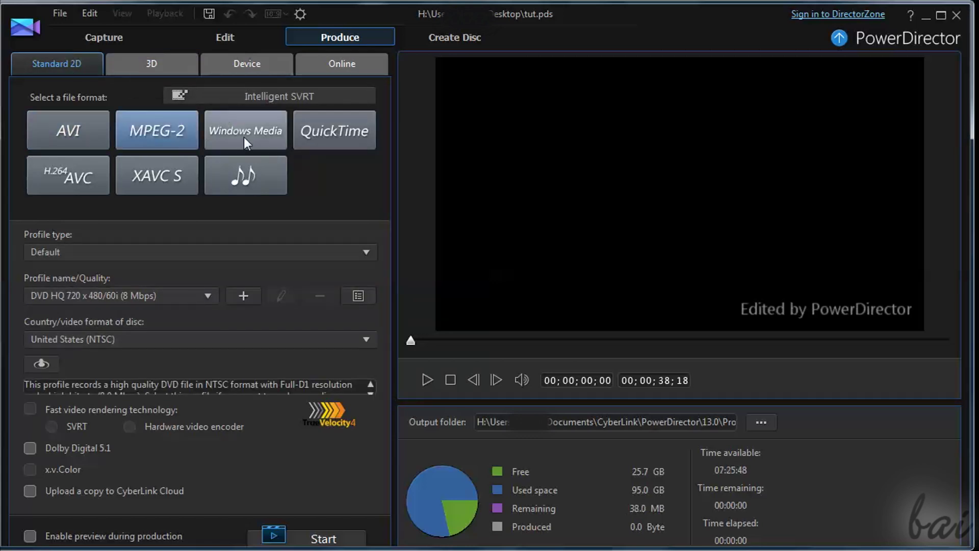
click(255, 136)
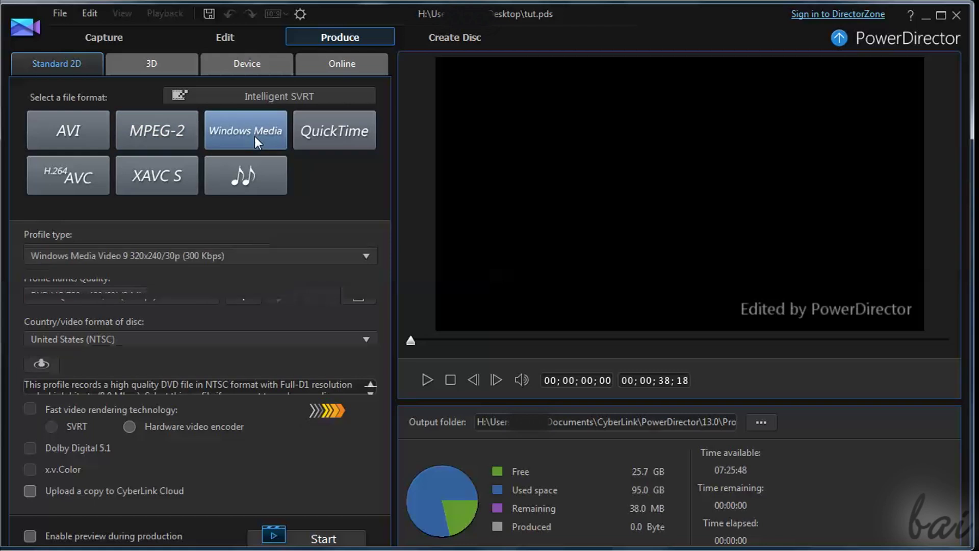
click(64, 130)
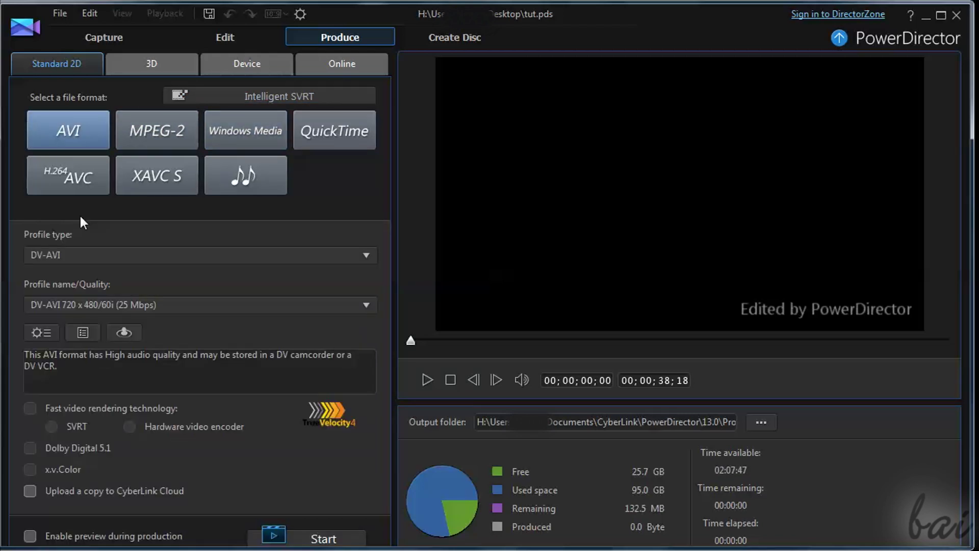
Step: Set the AVI profile to DV-AVI 720 x 480/60i (25 Mbps) and review the output file location
click(126, 255)
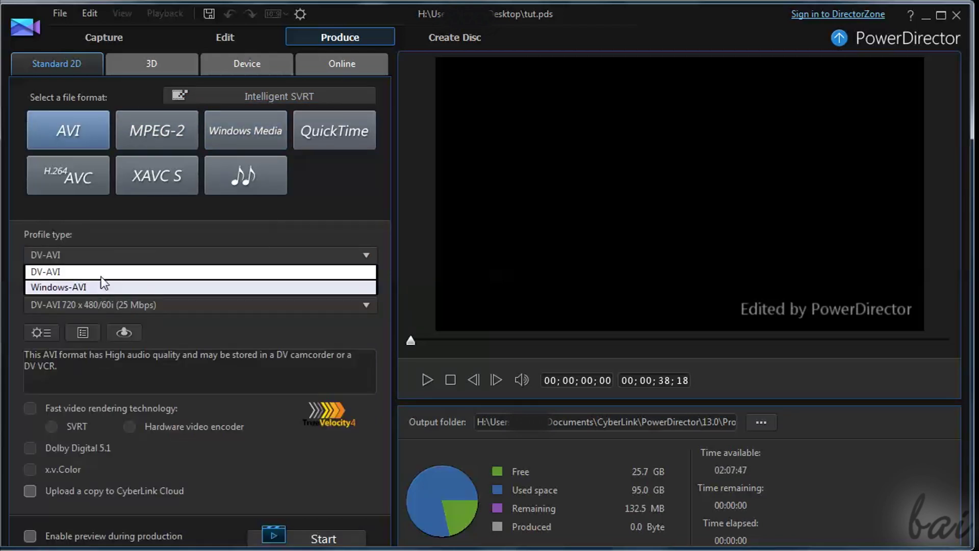
click(100, 272)
click(133, 304)
click(133, 337)
click(146, 305)
click(143, 321)
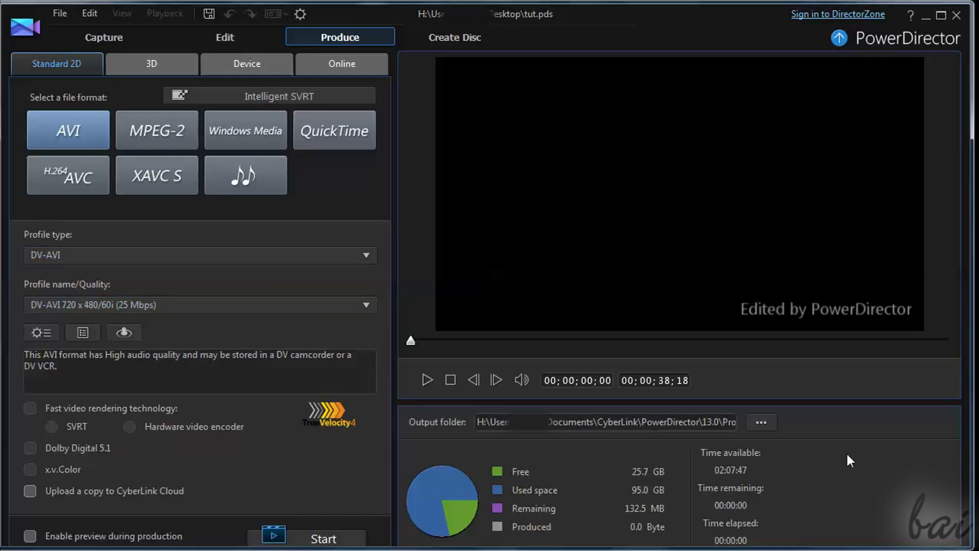
click(762, 422)
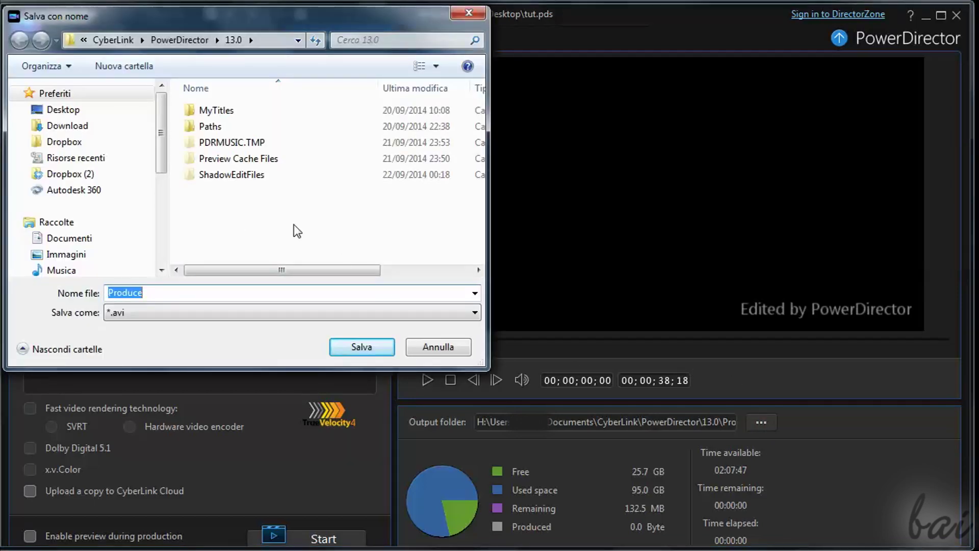
click(361, 347)
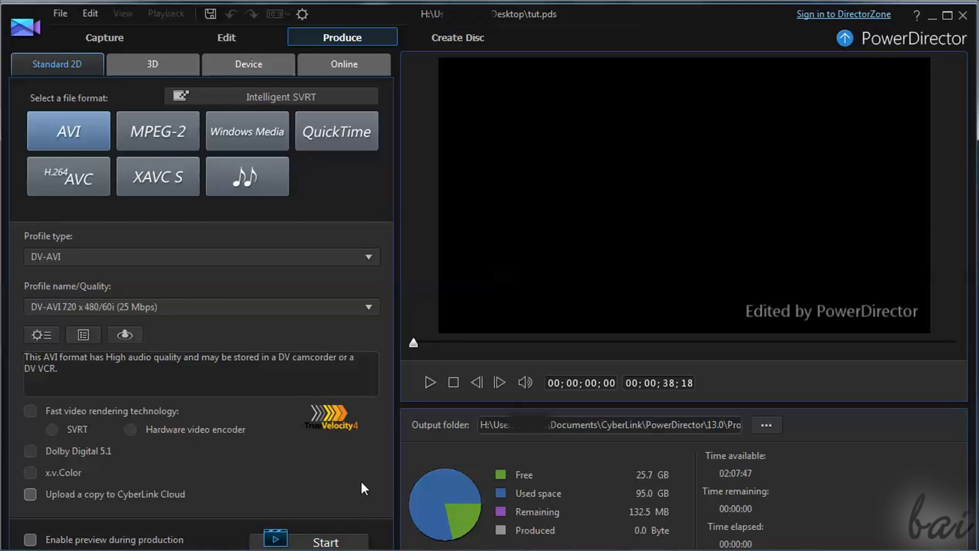
Step: Switch from Produce back to the Edit workspace
click(228, 38)
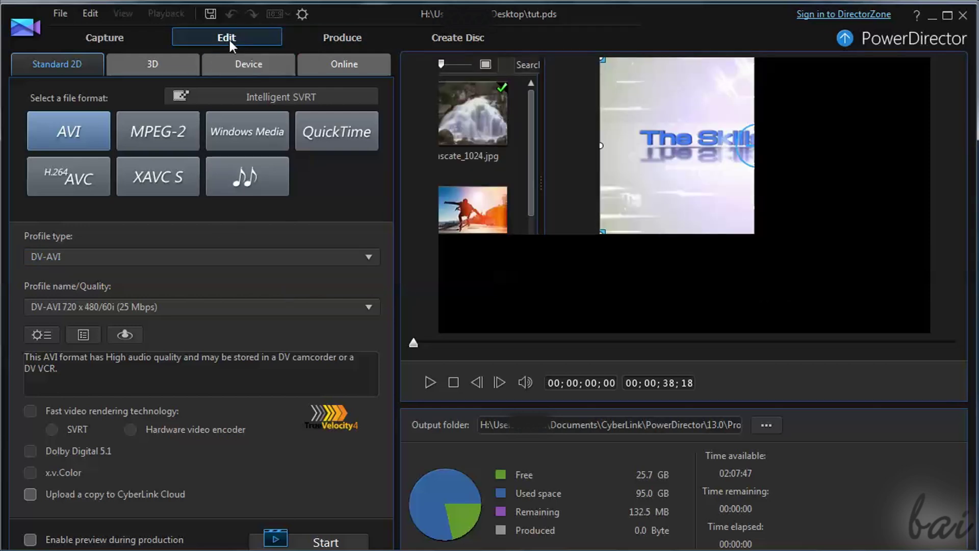